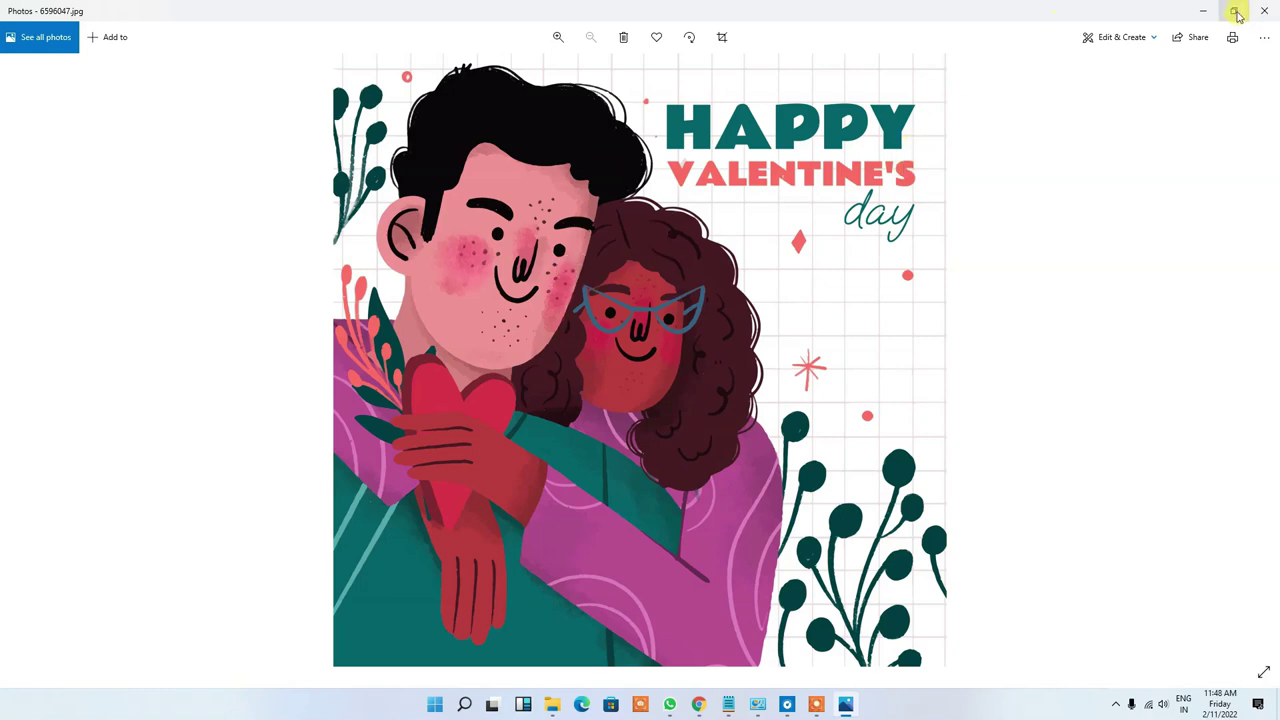
Rerun the Freepik 'valentine day' search with All resource types instead of Vectors
click(1203, 10)
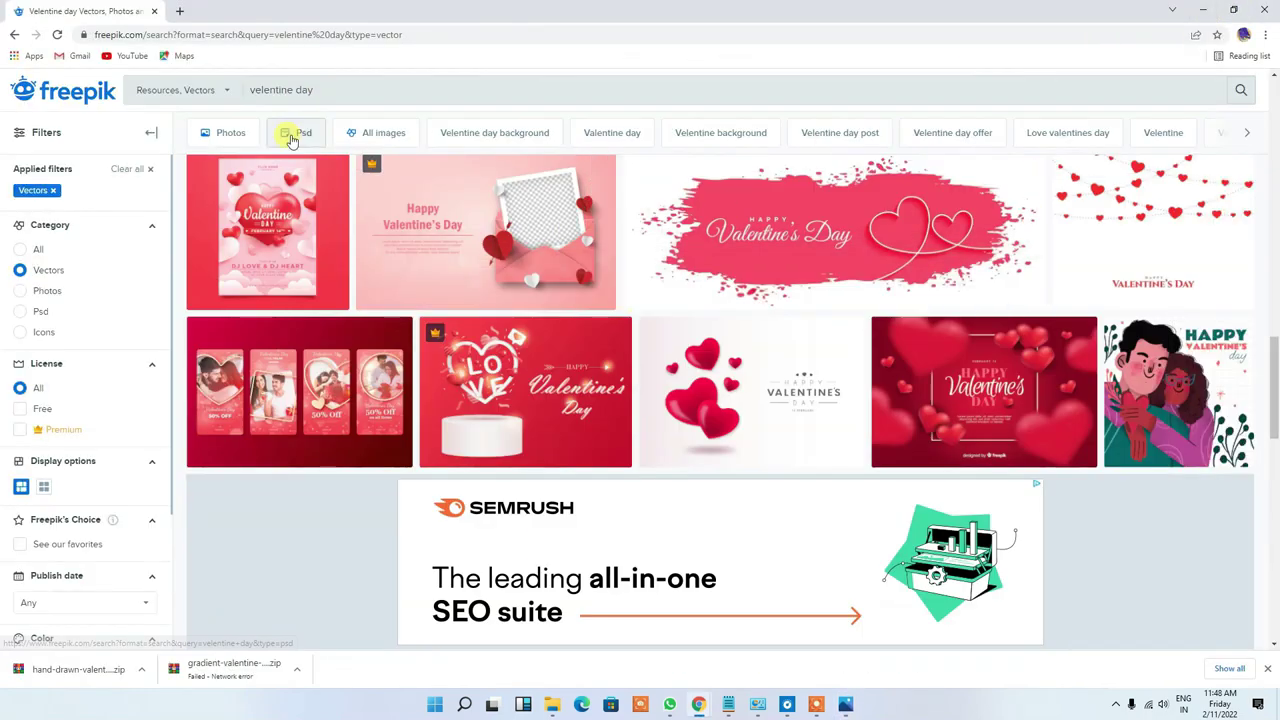
mouse_move(983, 391)
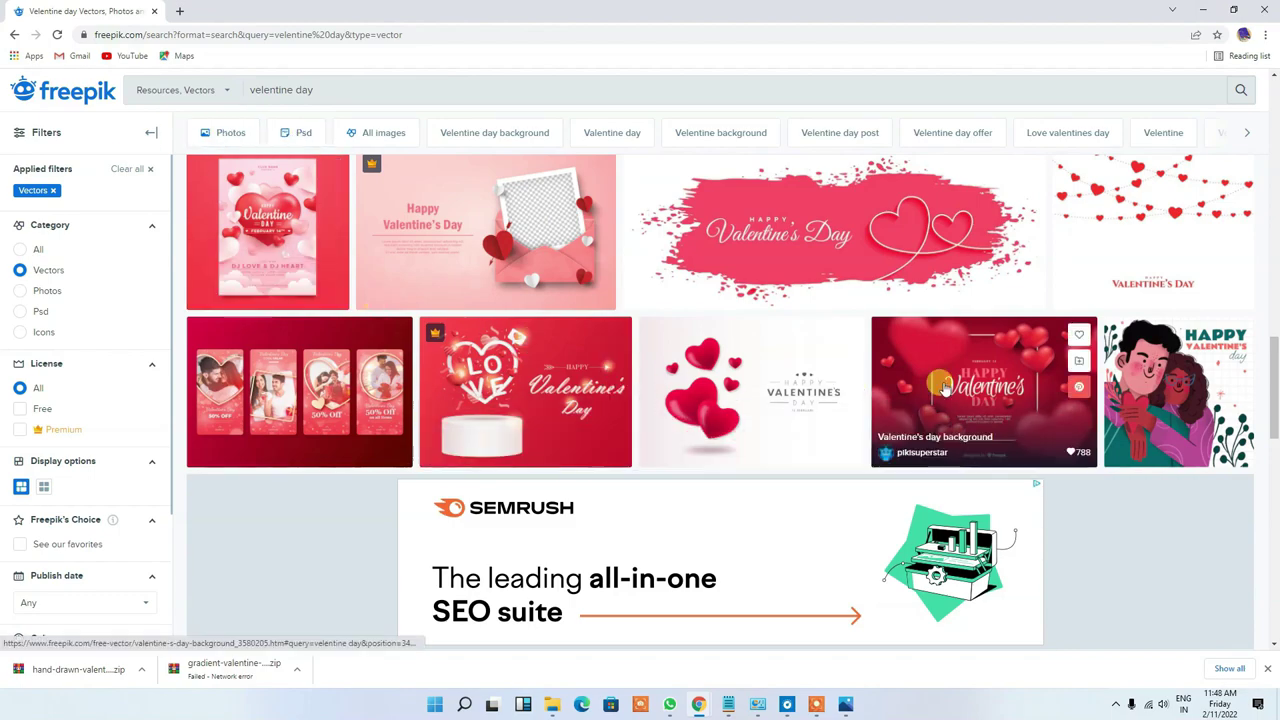
scroll(711, 414, down, 2)
scroll(713, 412, down, 3)
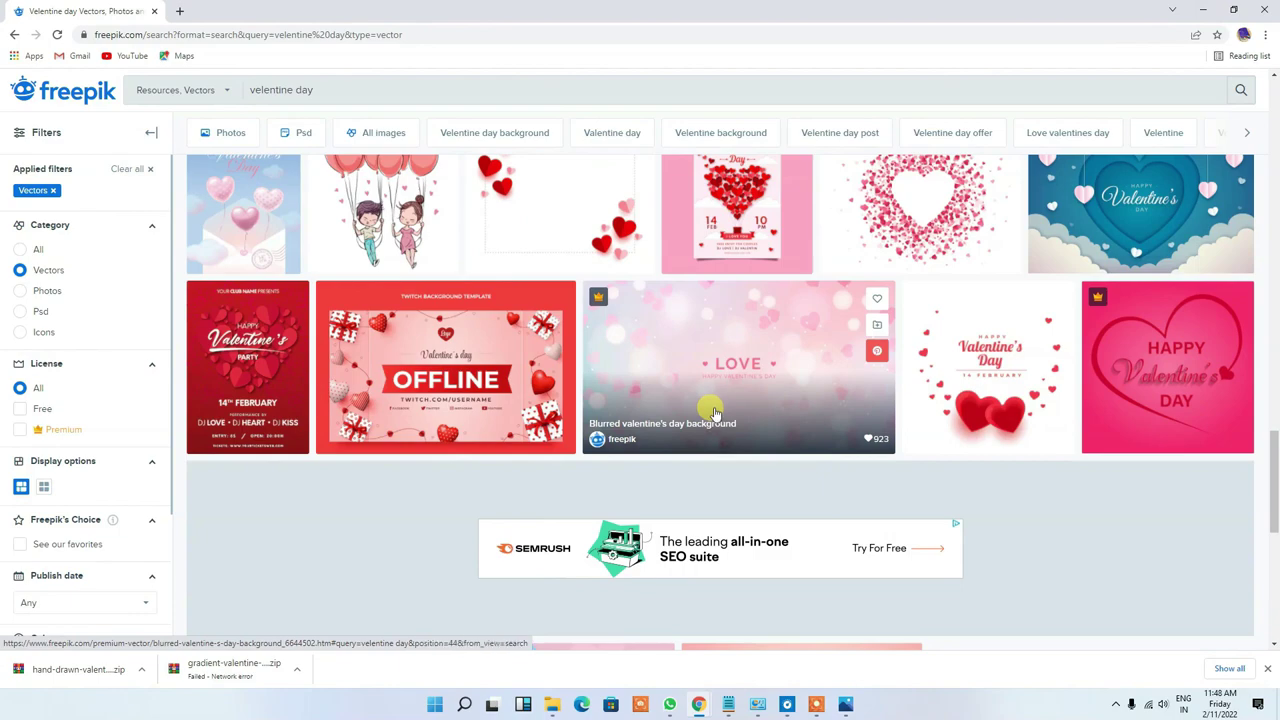
scroll(705, 418, down, 3)
scroll(705, 420, down, 3)
scroll(708, 430, up, 7)
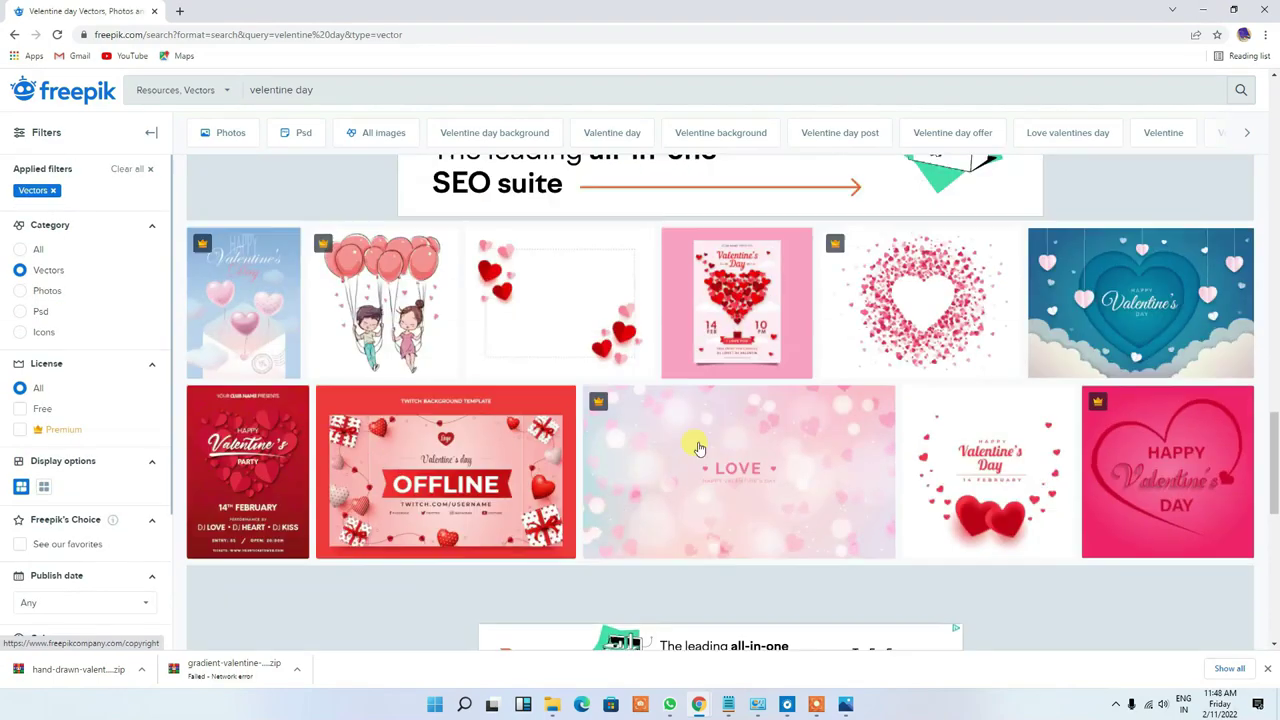
scroll(699, 447, up, 4)
click(200, 89)
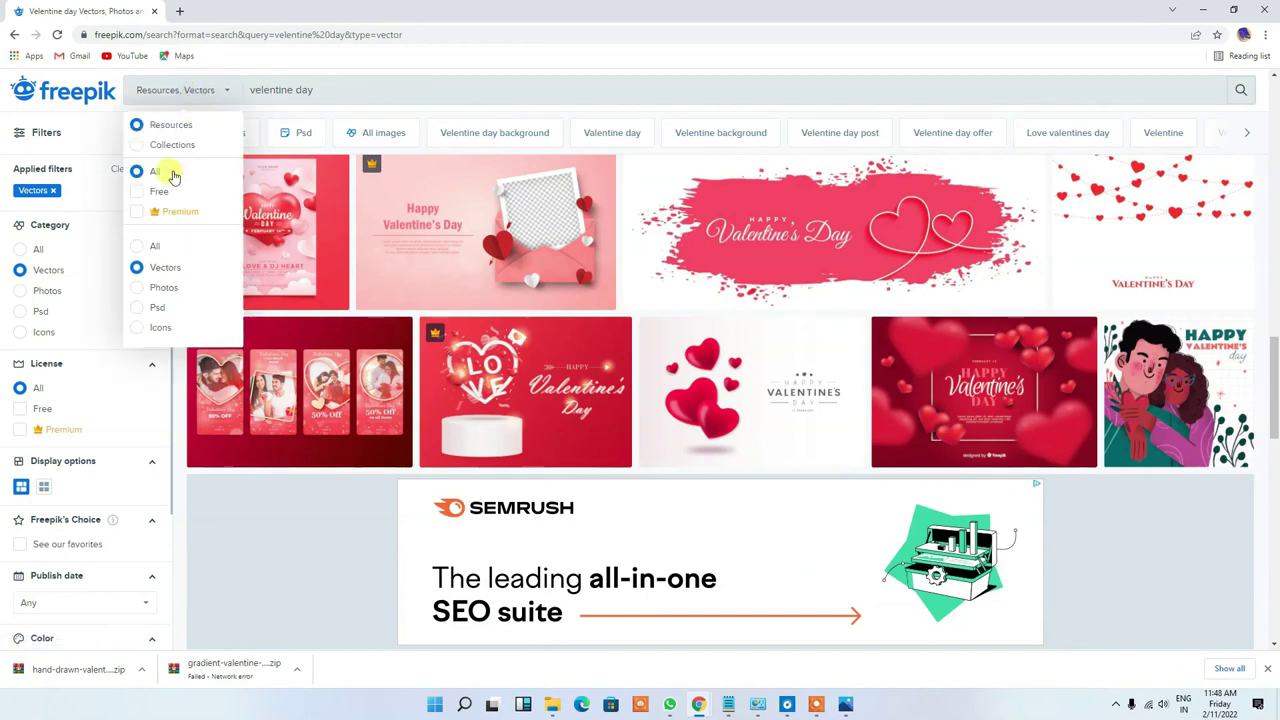
click(152, 246)
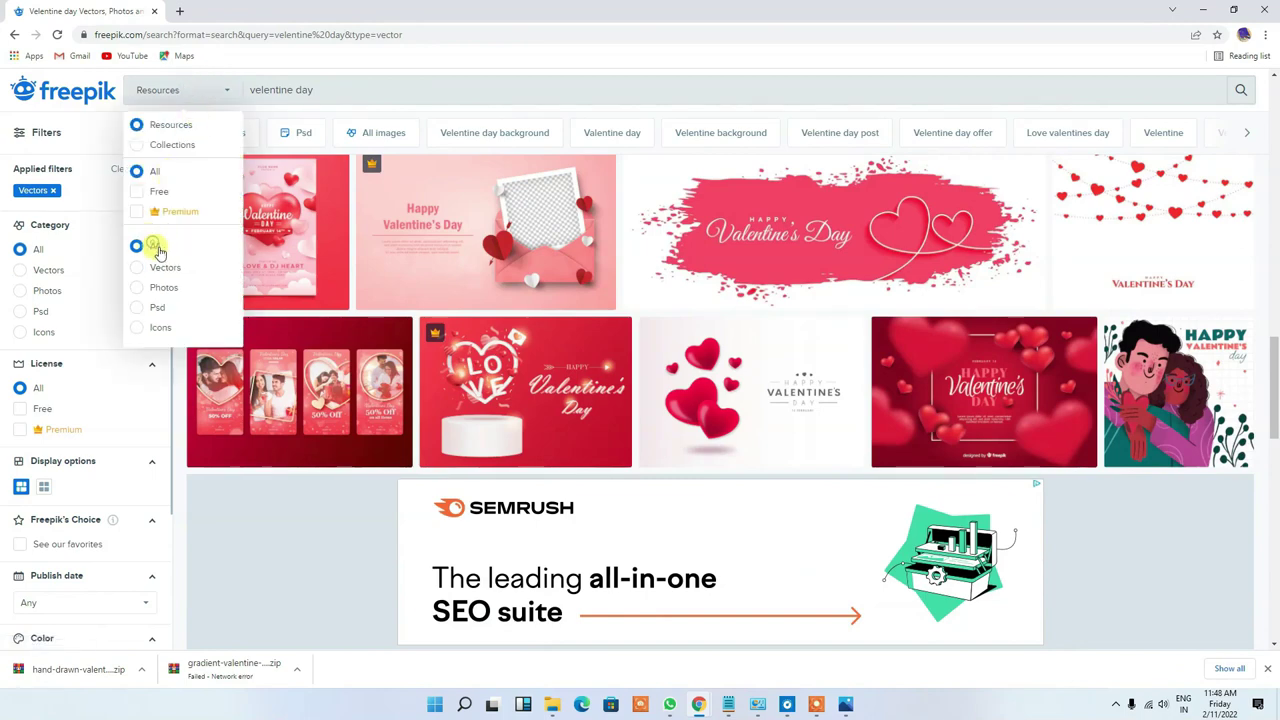
click(1243, 89)
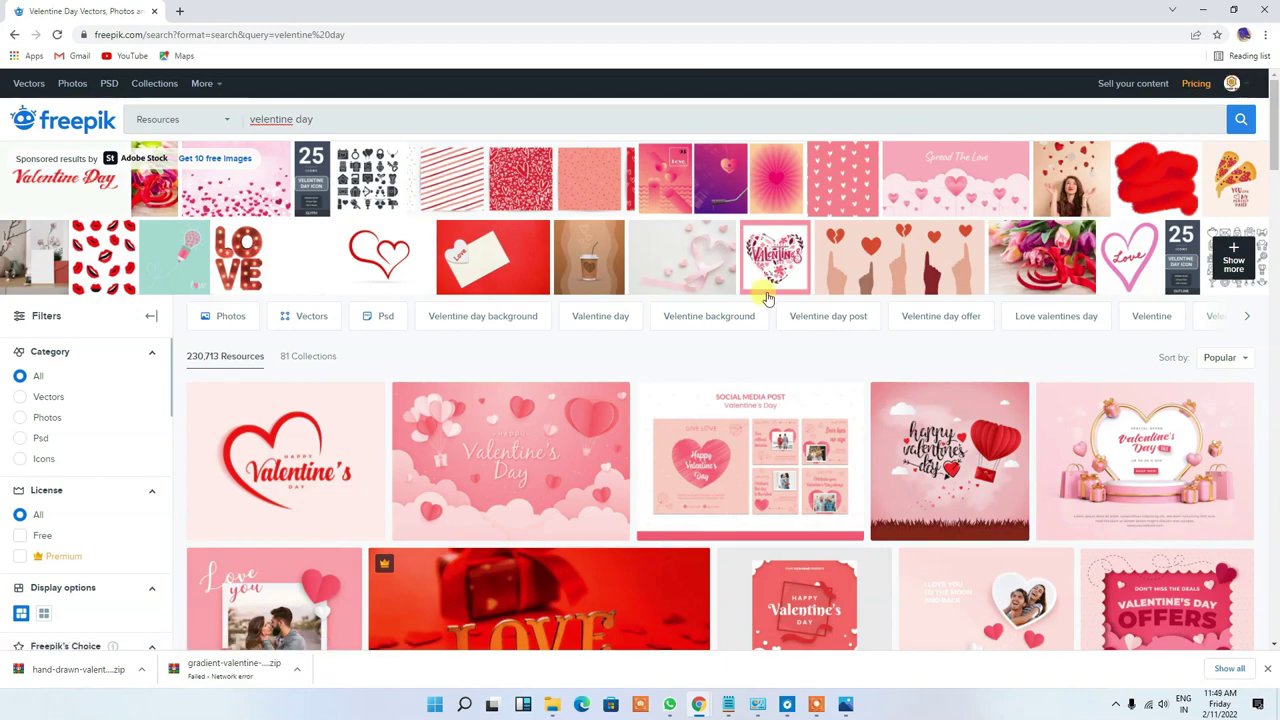
Preview the Valentine's Day sale banner PSD template, then close the preview
scroll(760, 295, down, 3)
scroll(600, 400, down, 2)
scroll(604, 407, down, 1)
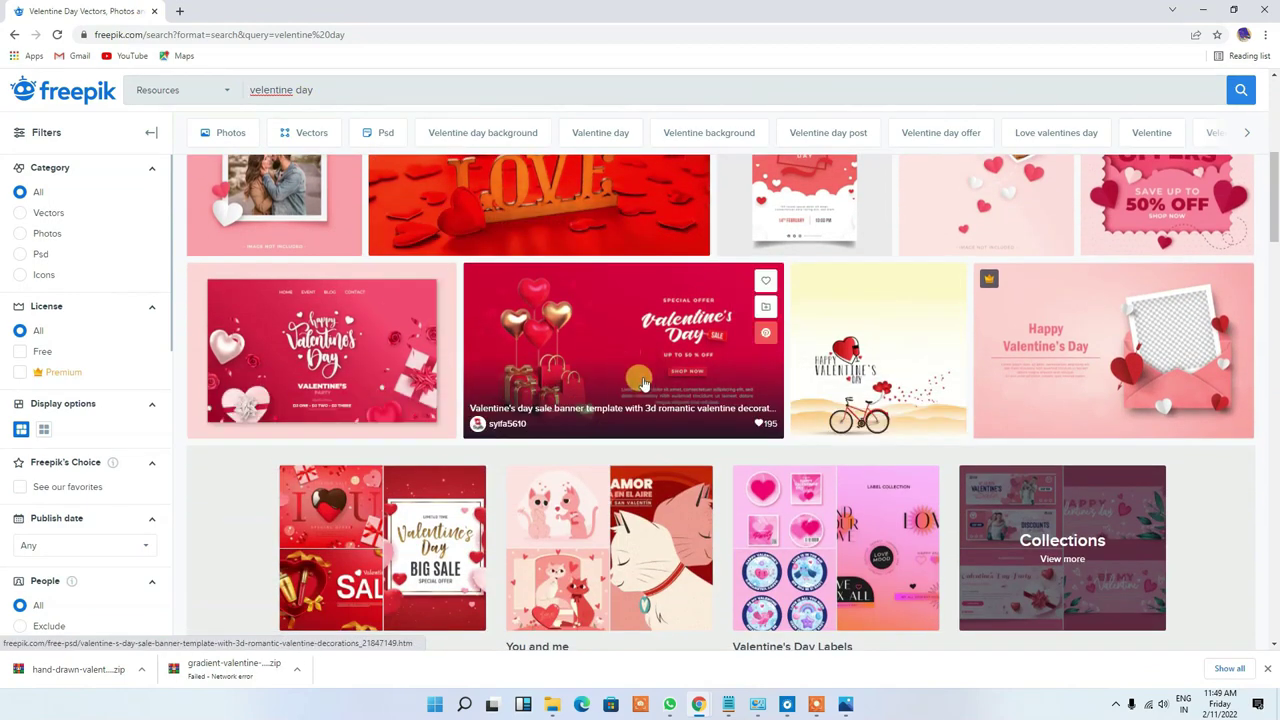
scroll(740, 374, up, 1)
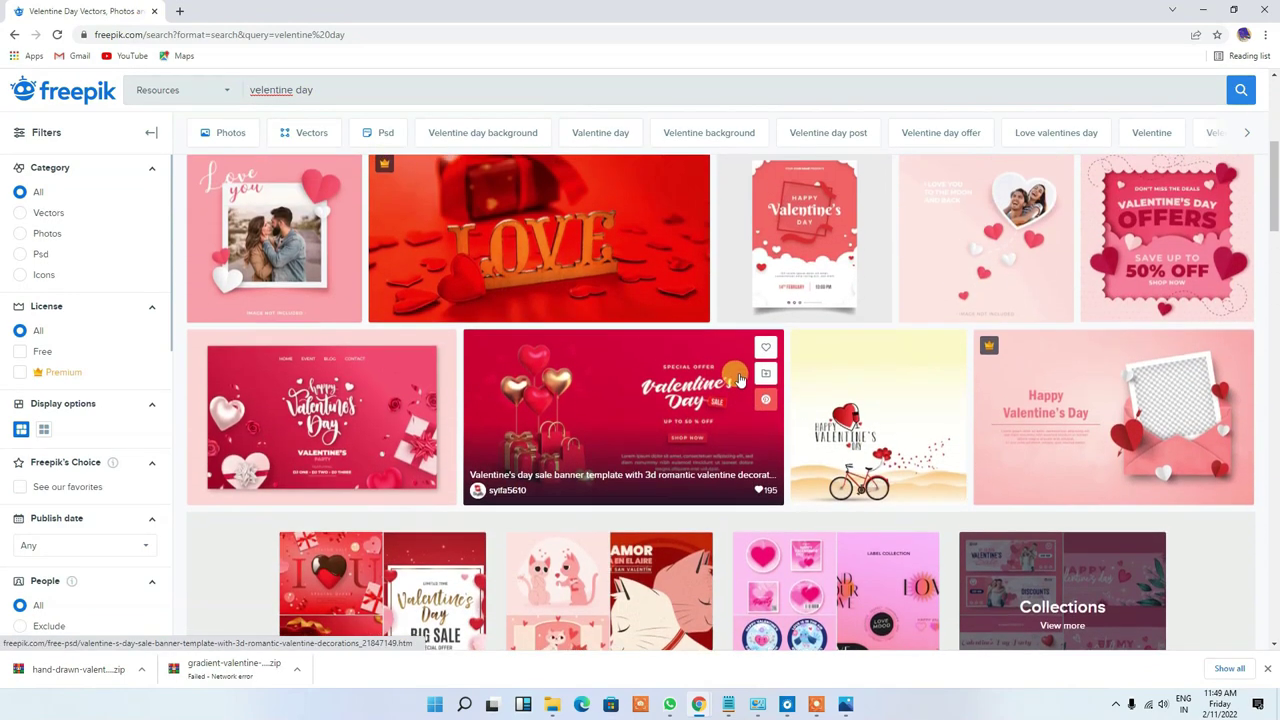
click(560, 433)
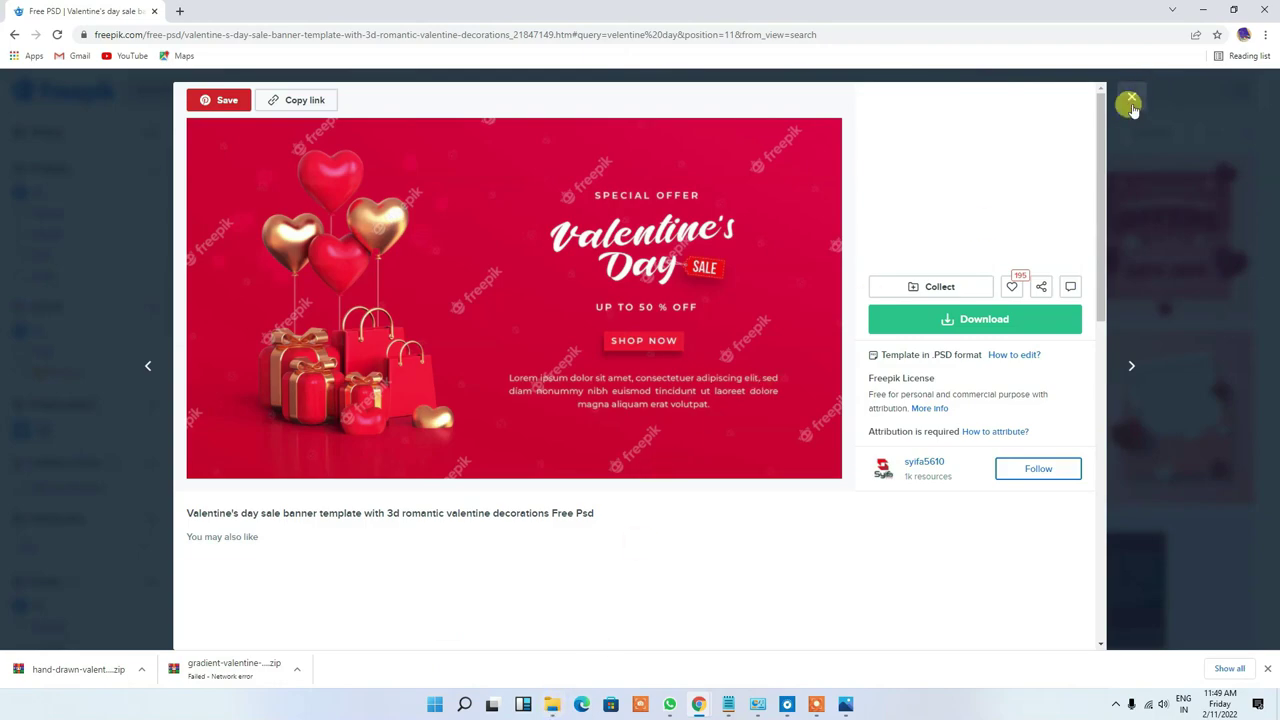
click(1131, 97)
scroll(752, 423, down, 3)
scroll(752, 423, up, 3)
scroll(752, 423, up, 5)
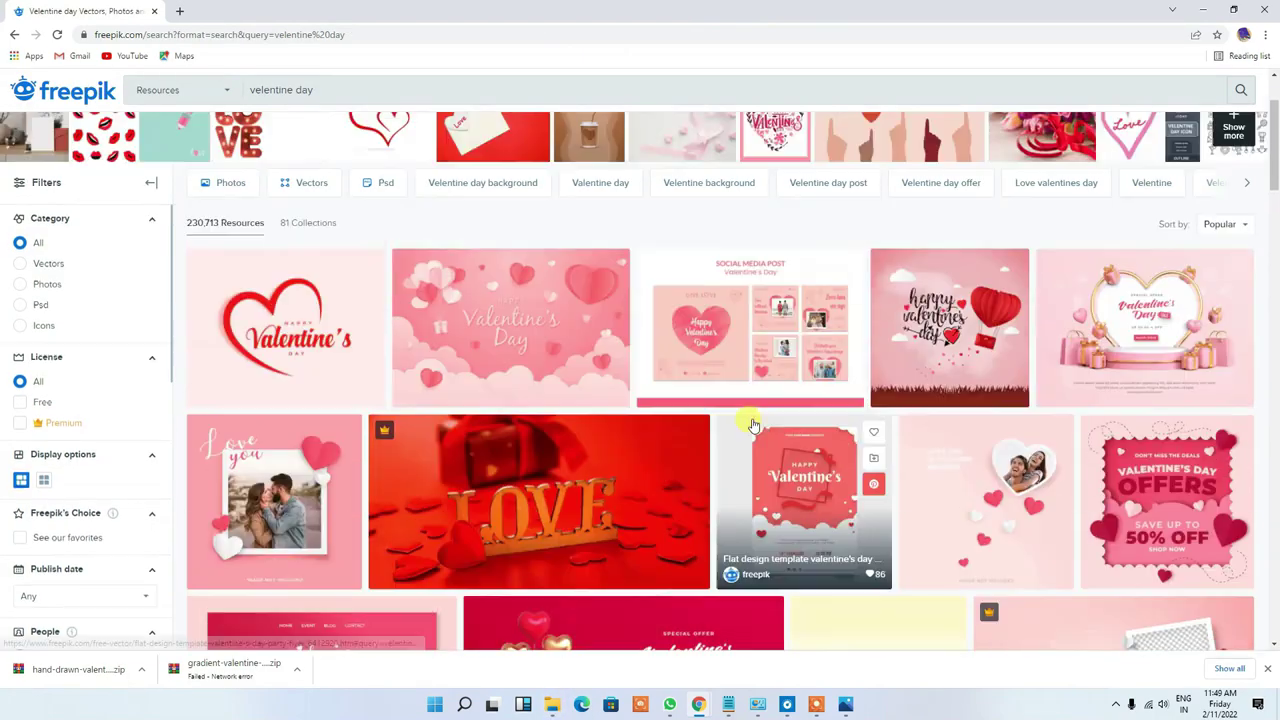
Extract the hand-drawn Valentine zip in Downloads and open 6596045.ai in Illustrator
click(845, 705)
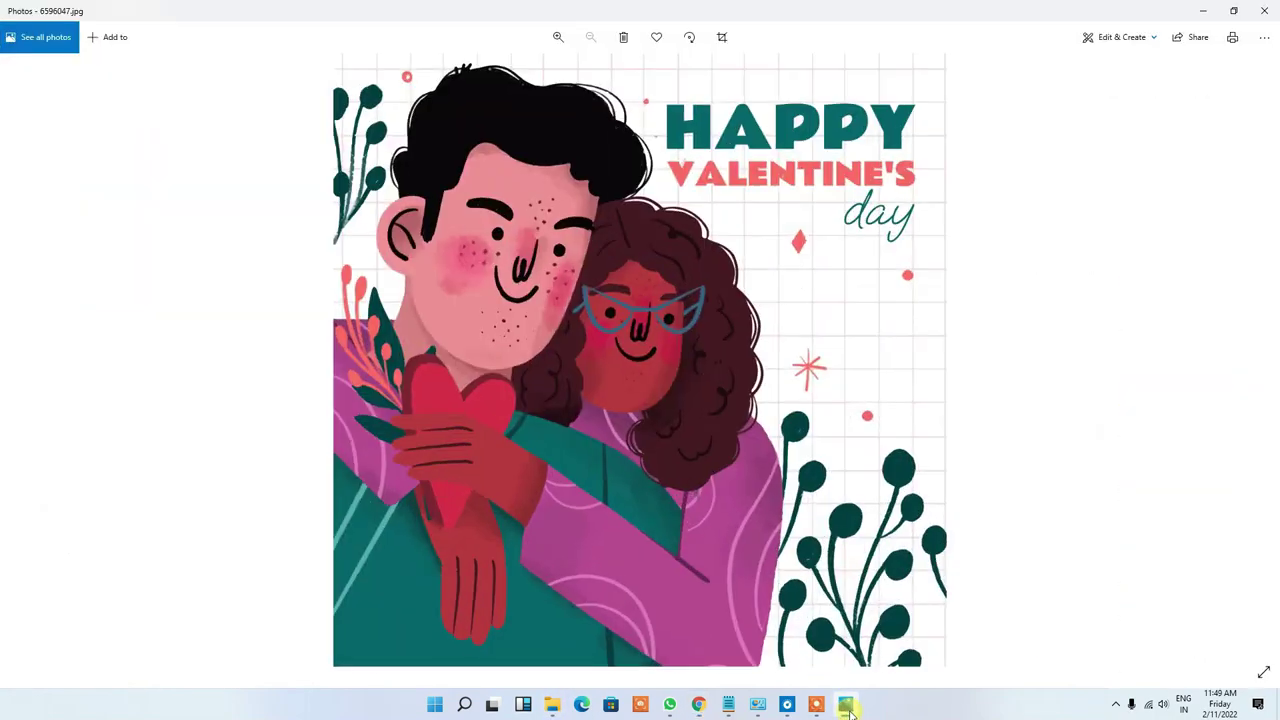
click(551, 705)
right_click(790, 218)
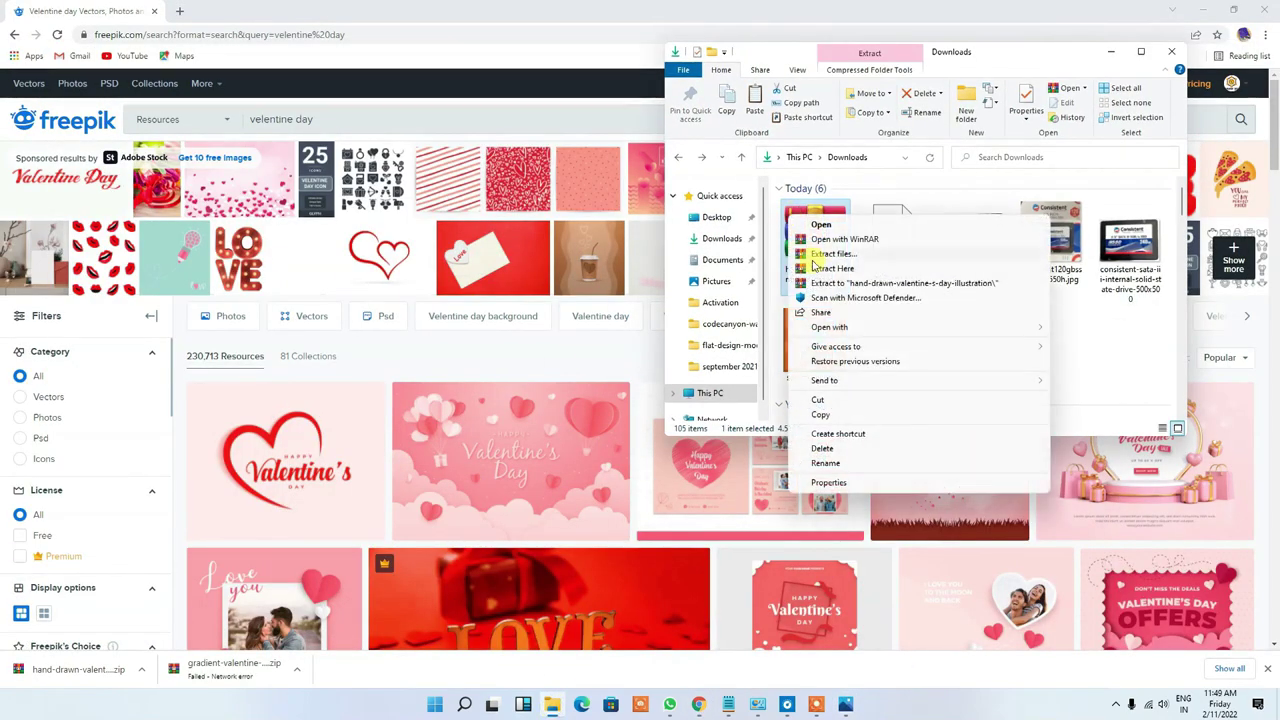
click(815, 255)
click(700, 499)
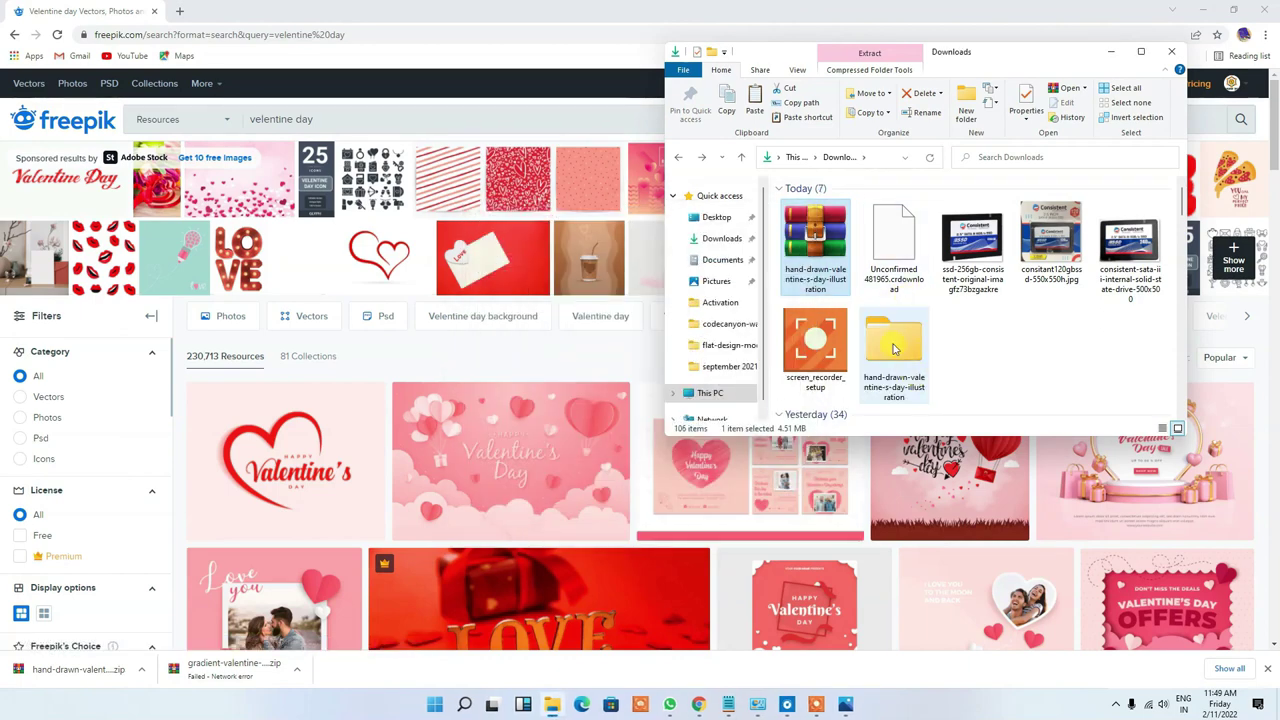
double_click(895, 345)
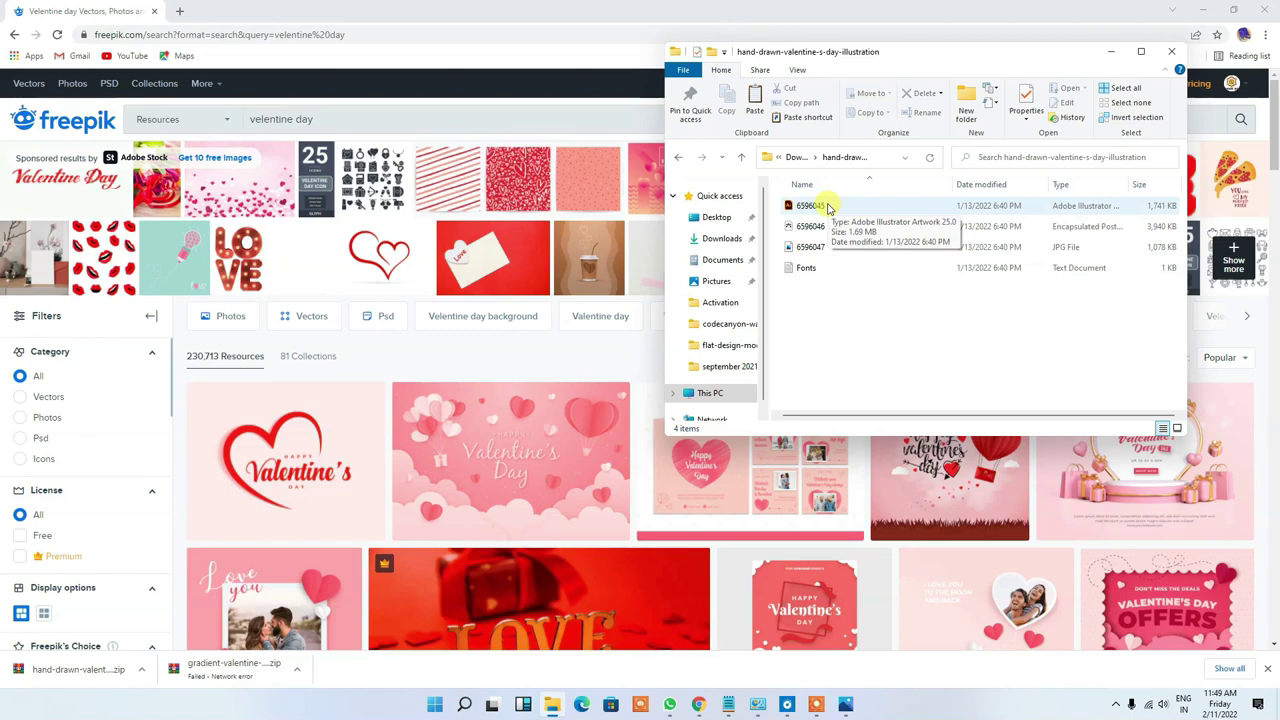
double_click(828, 207)
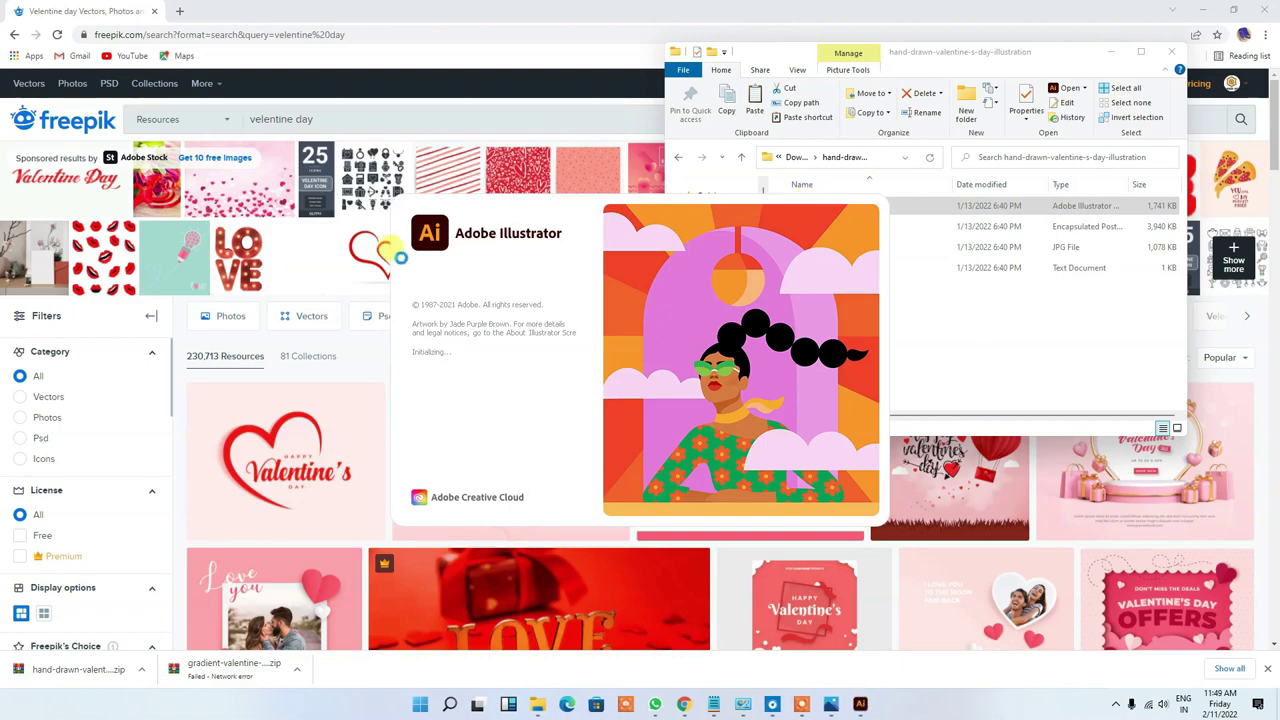
Preview the Love frame for valentine's day vector, then switch back to Illustrator
scroll(326, 383, down, 3)
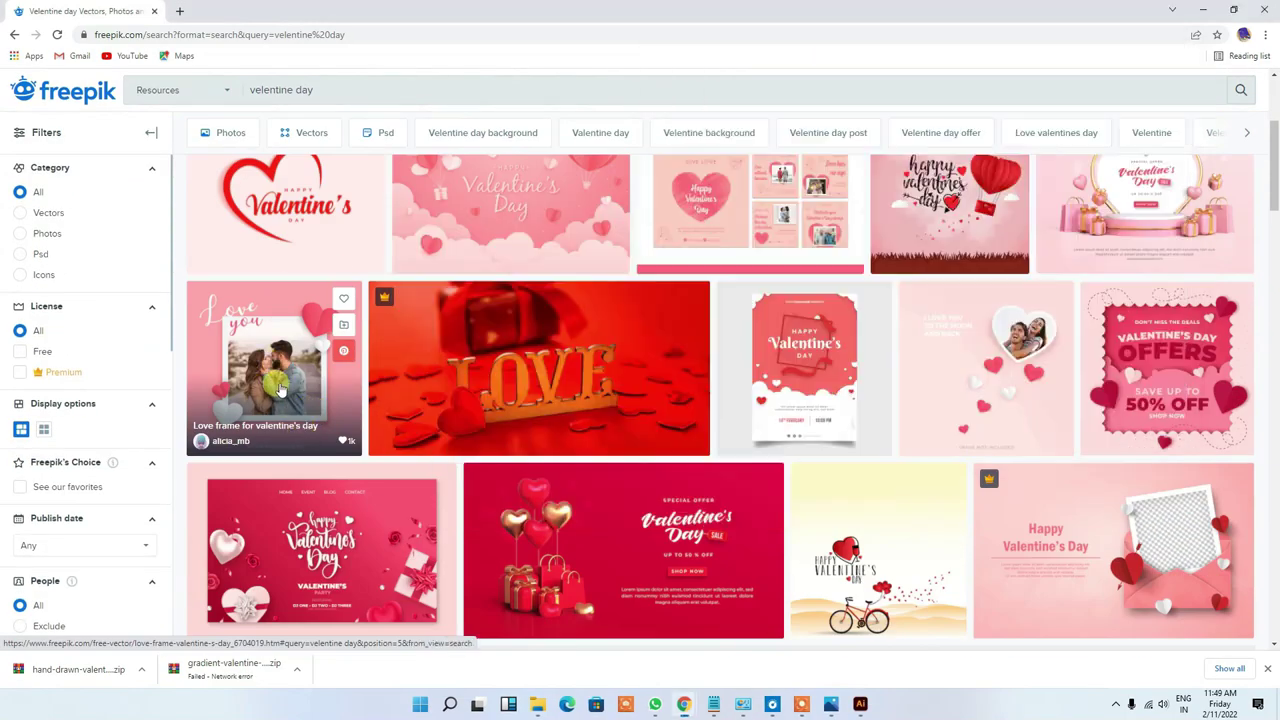
click(281, 390)
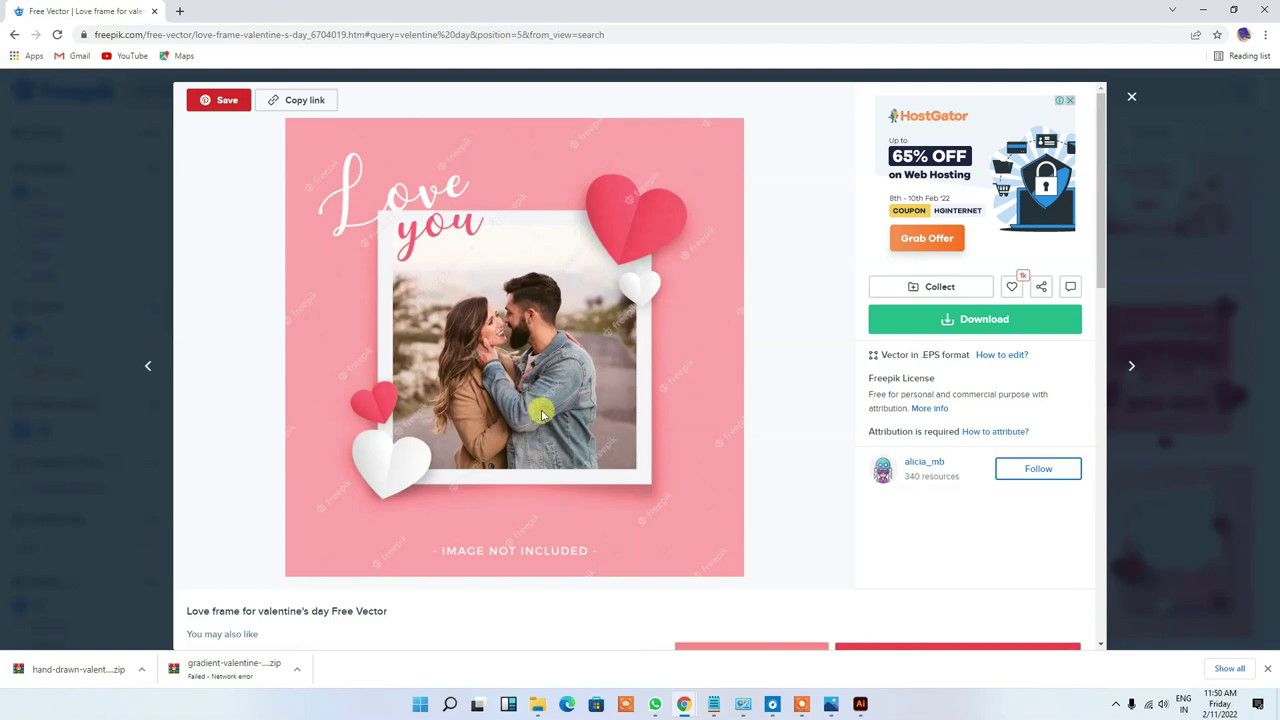
click(860, 708)
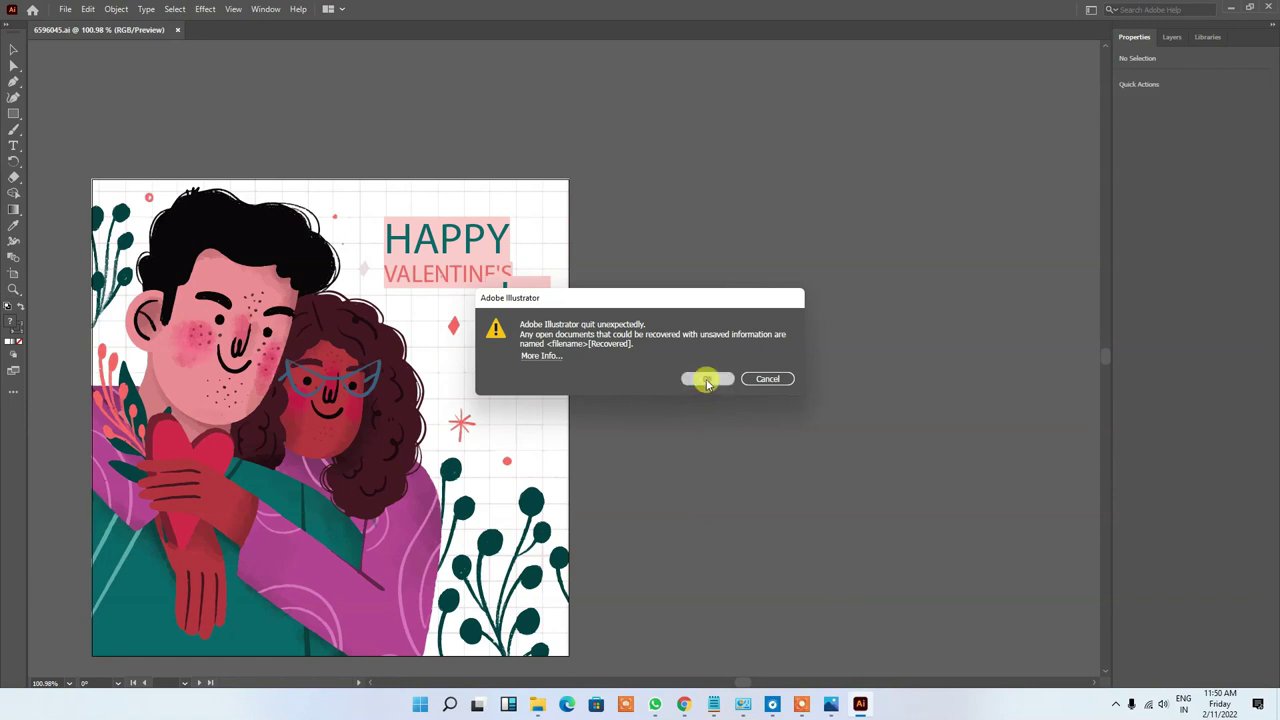
Accept the crash notice, cancel both missing-link warnings and close the certificate document
click(704, 381)
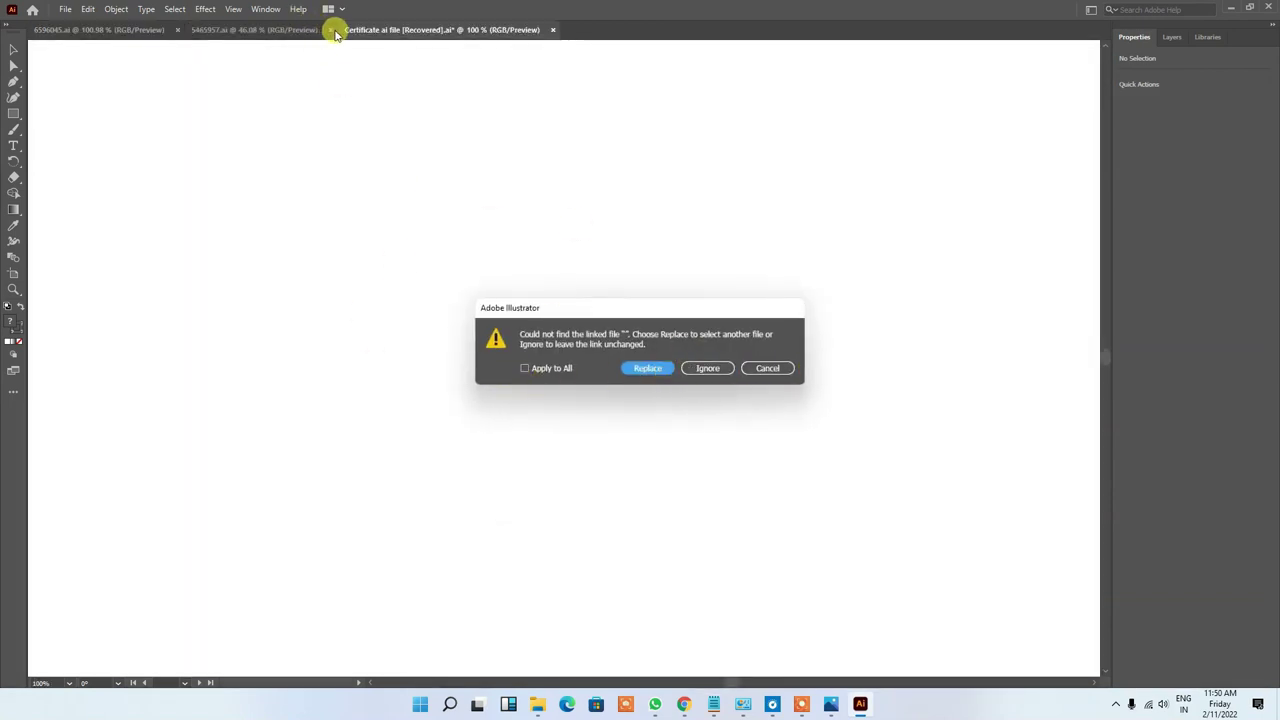
click(767, 368)
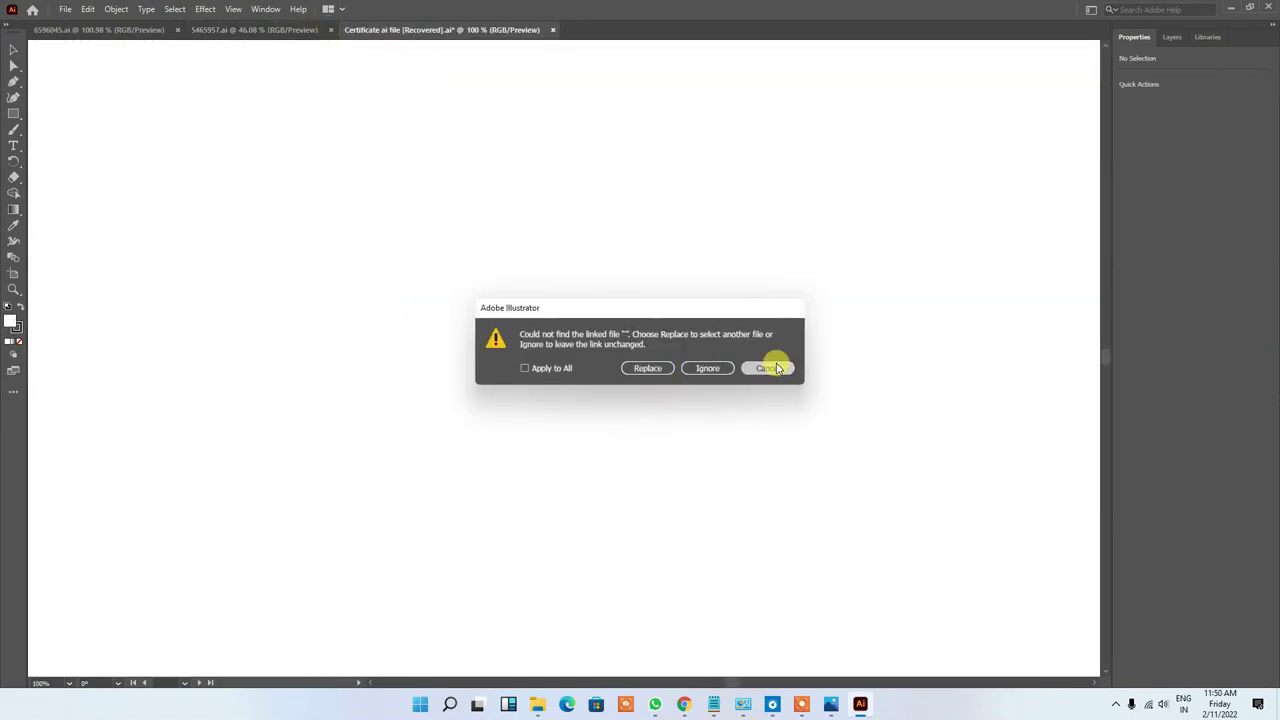
click(767, 368)
click(330, 29)
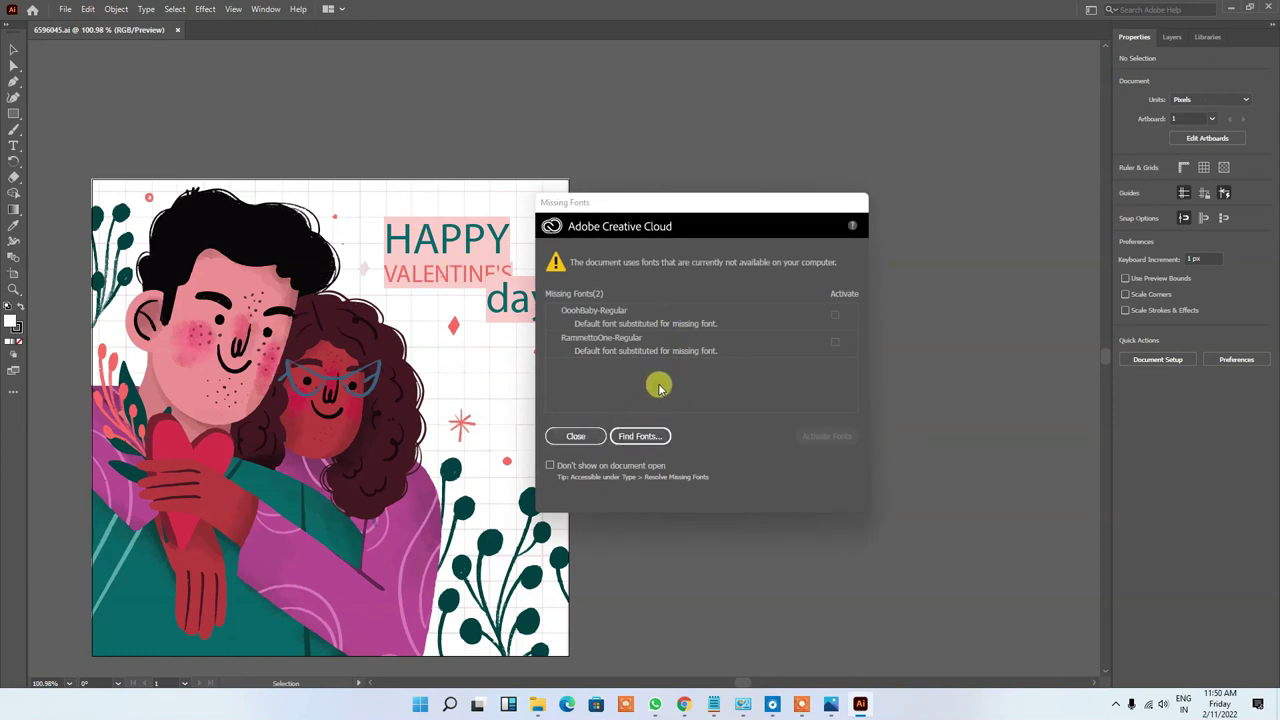
Open Fonts.txt from the illustration folder, select the Oooh Baby URL, and return to Chrome
click(538, 705)
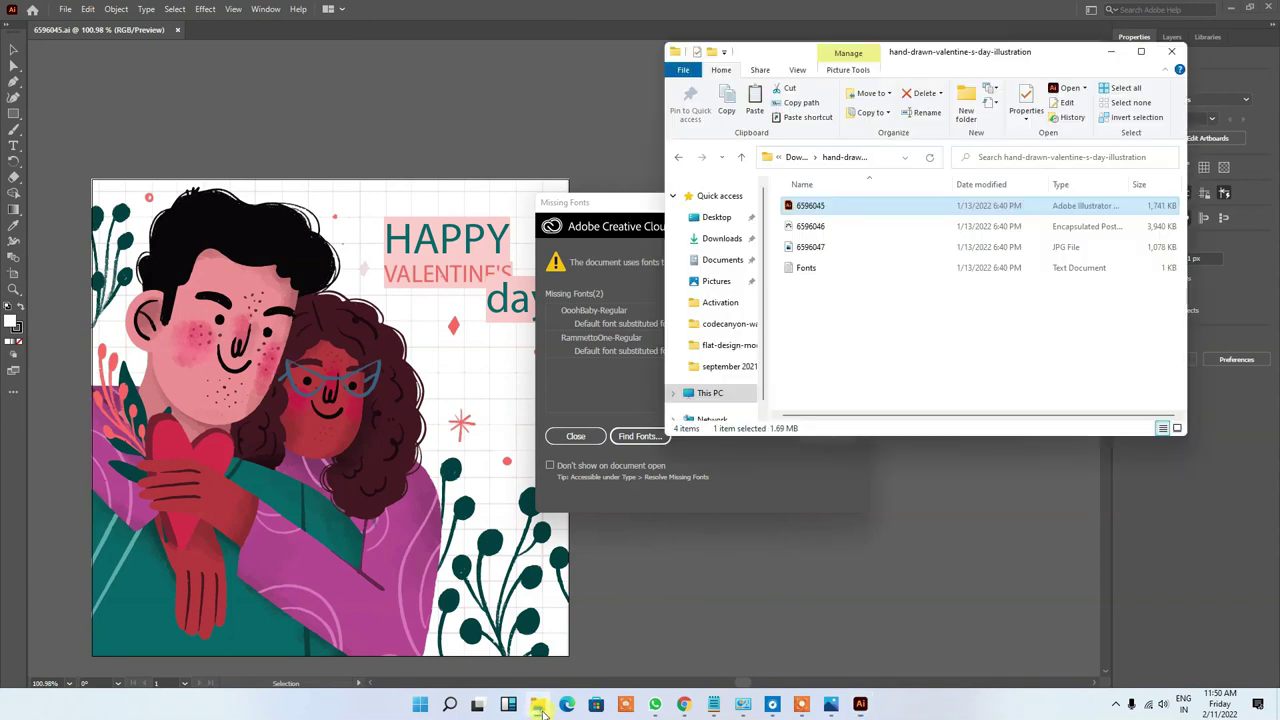
double_click(831, 270)
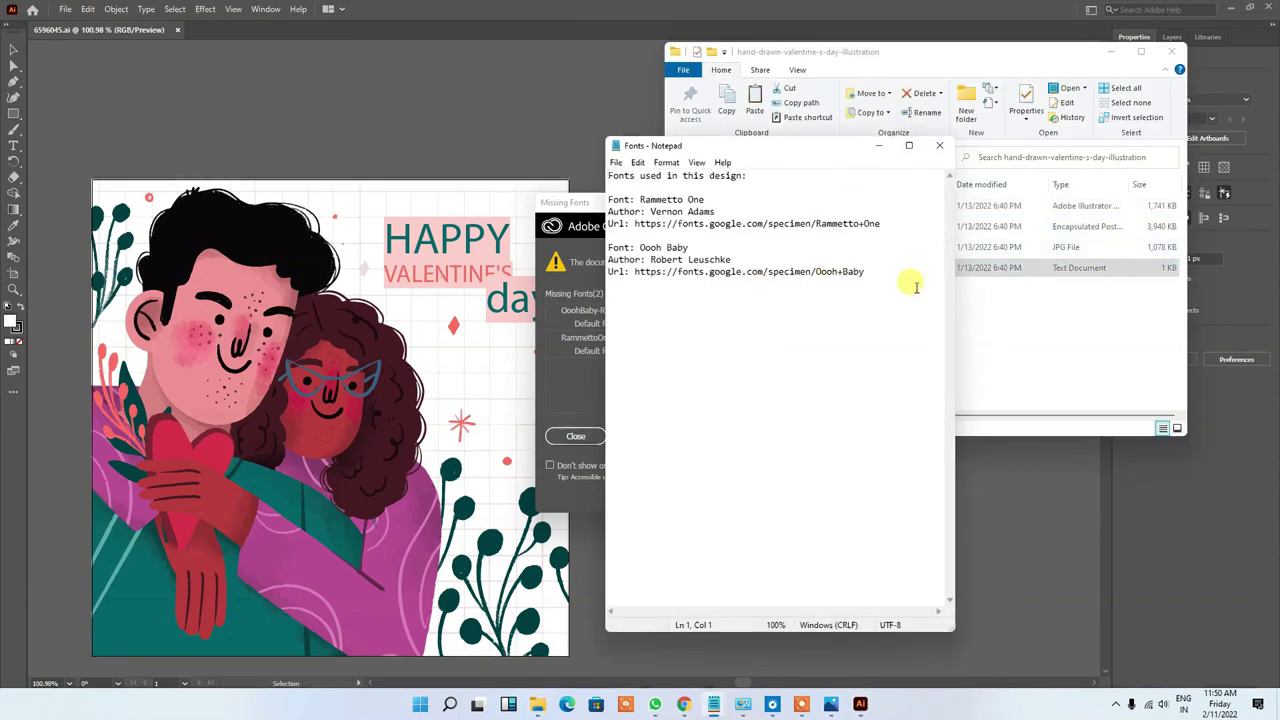
drag(866, 272, 636, 271)
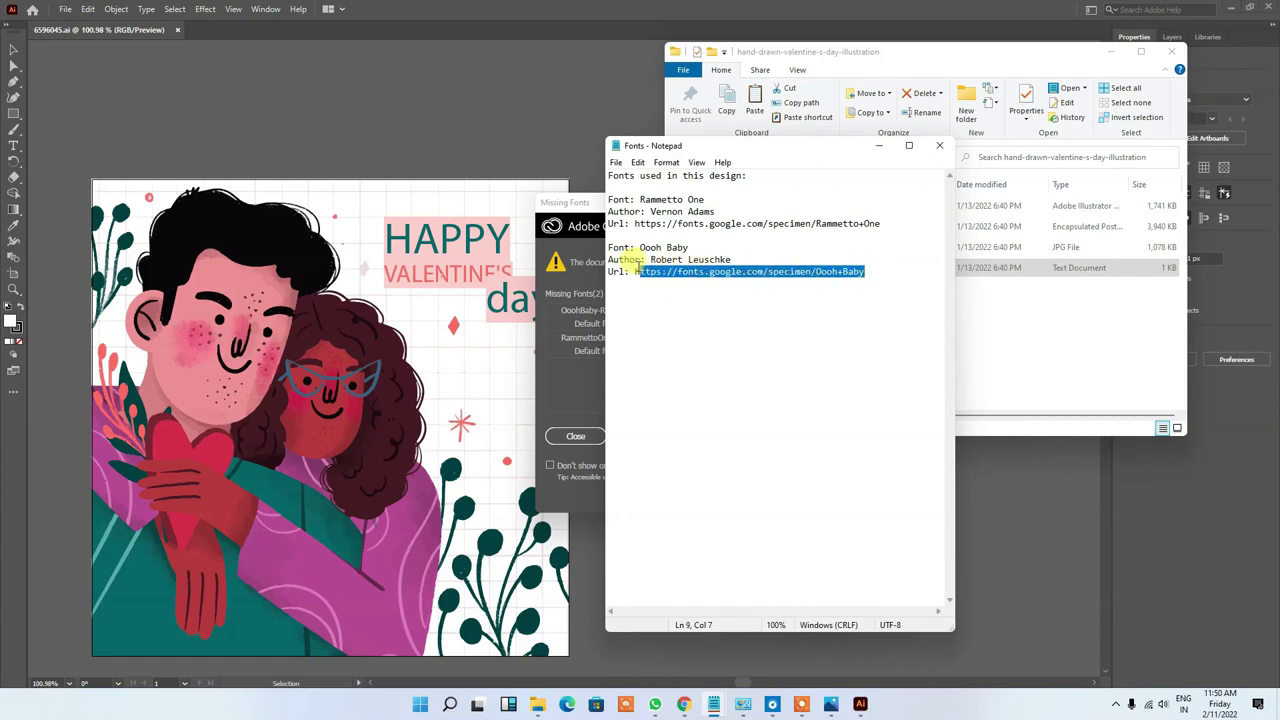
click(684, 704)
click(742, 657)
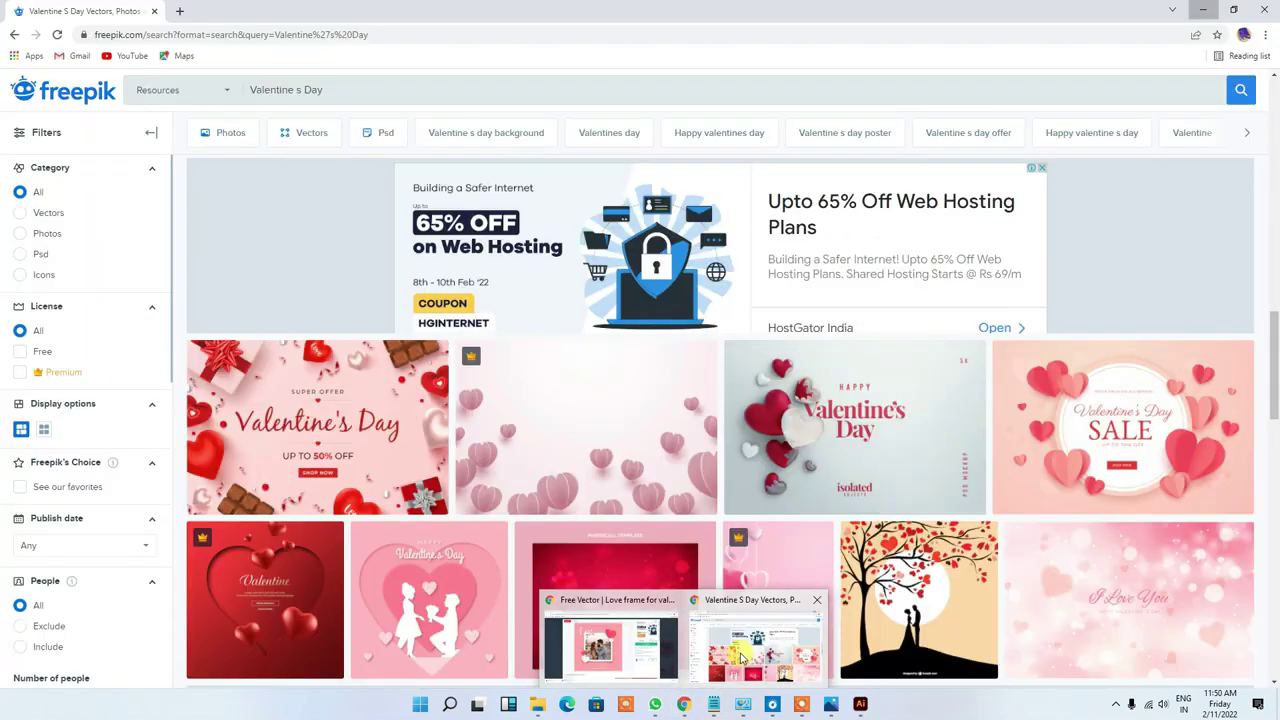
Load the Oooh Baby Google Fonts page in a new tab and download the family
click(184, 13)
key(ctrl+v)
key(Return)
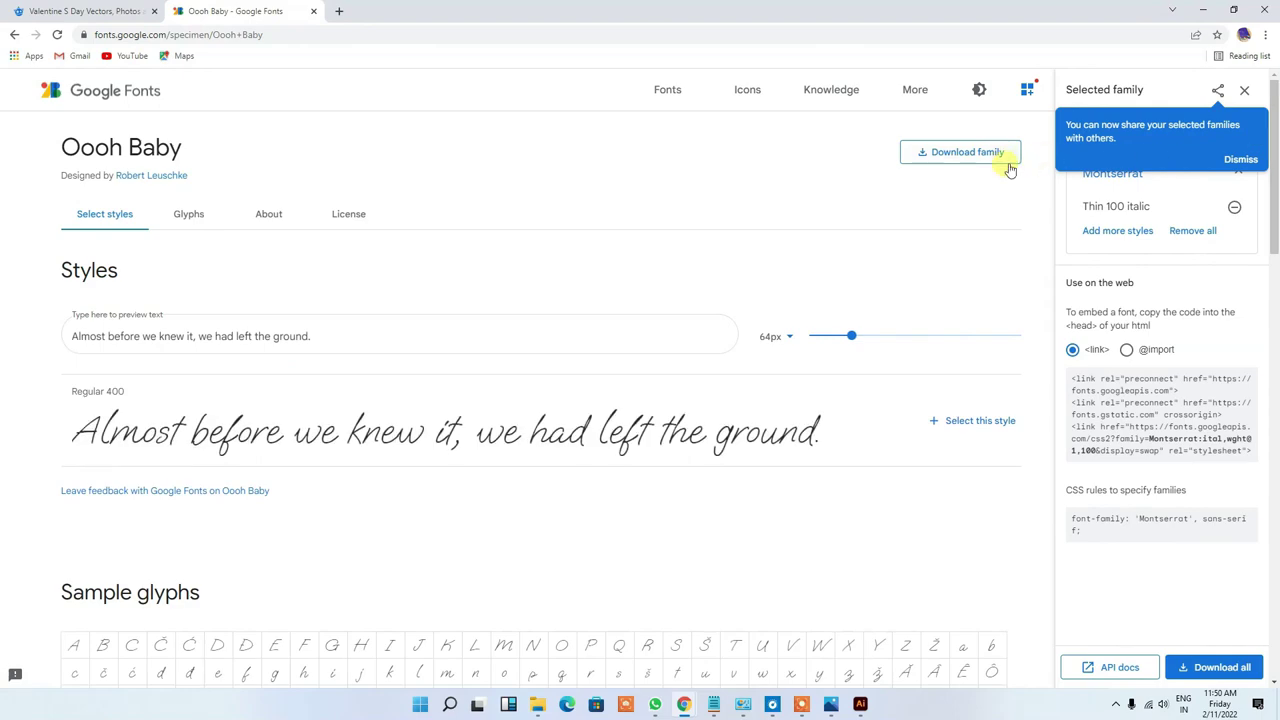
click(1007, 160)
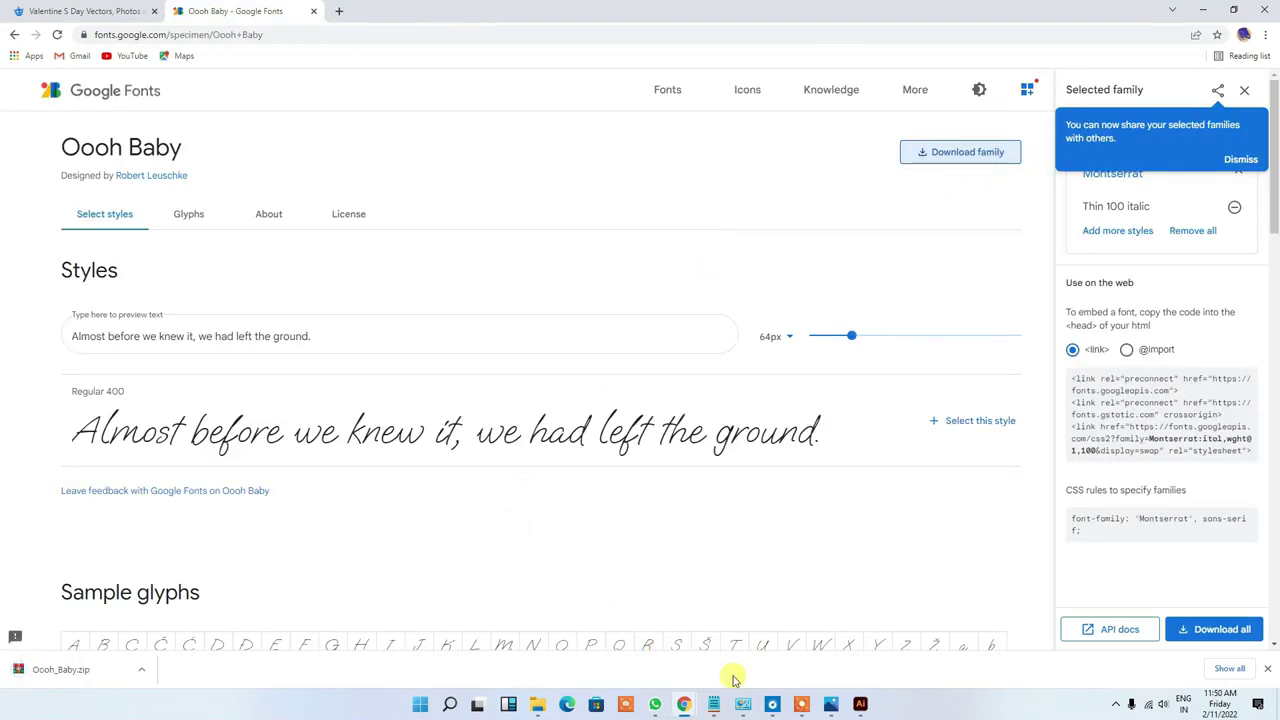
mouse_move(714, 704)
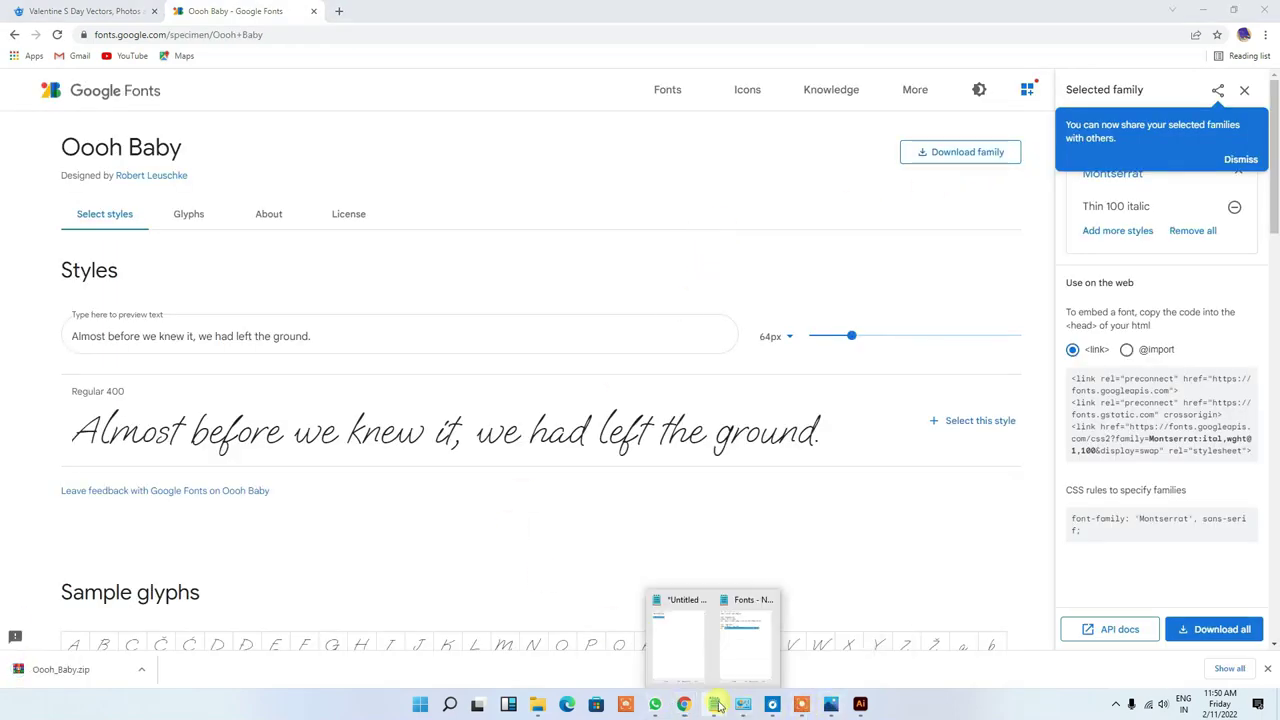
Copy the Rammetto One URL from Fonts.txt and download that family from Google Fonts
click(757, 657)
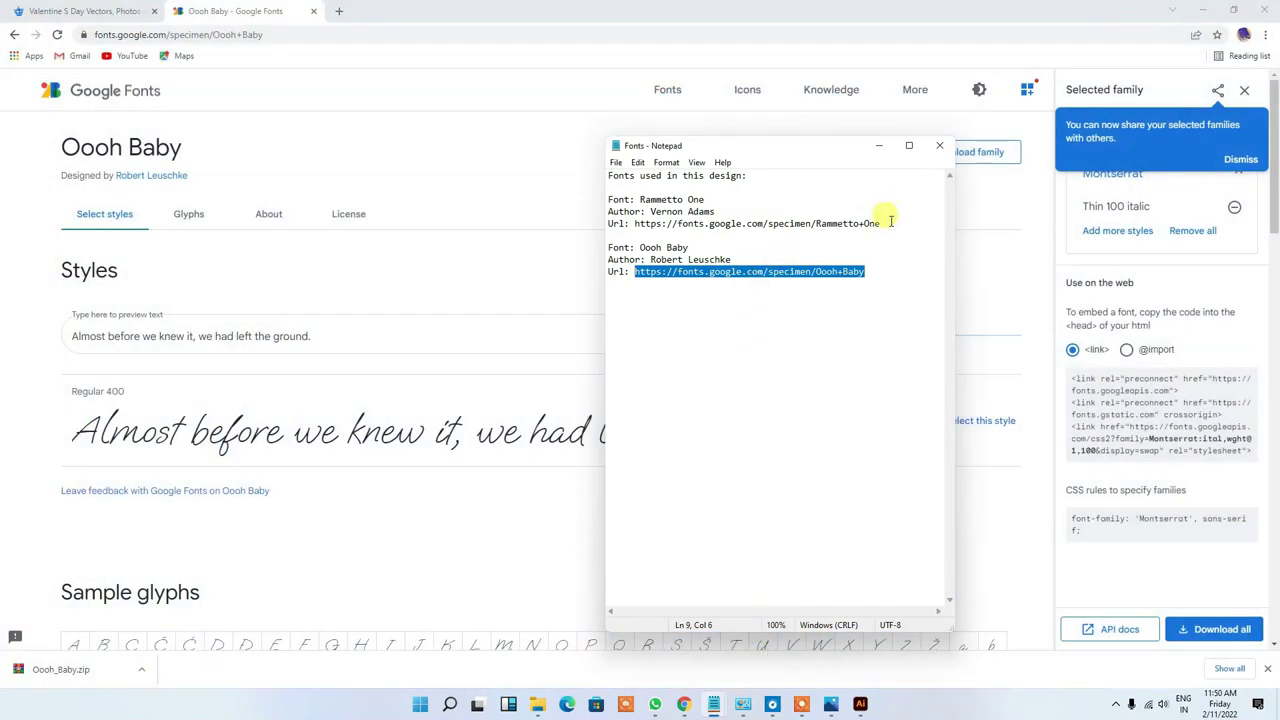
drag(882, 223, 638, 224)
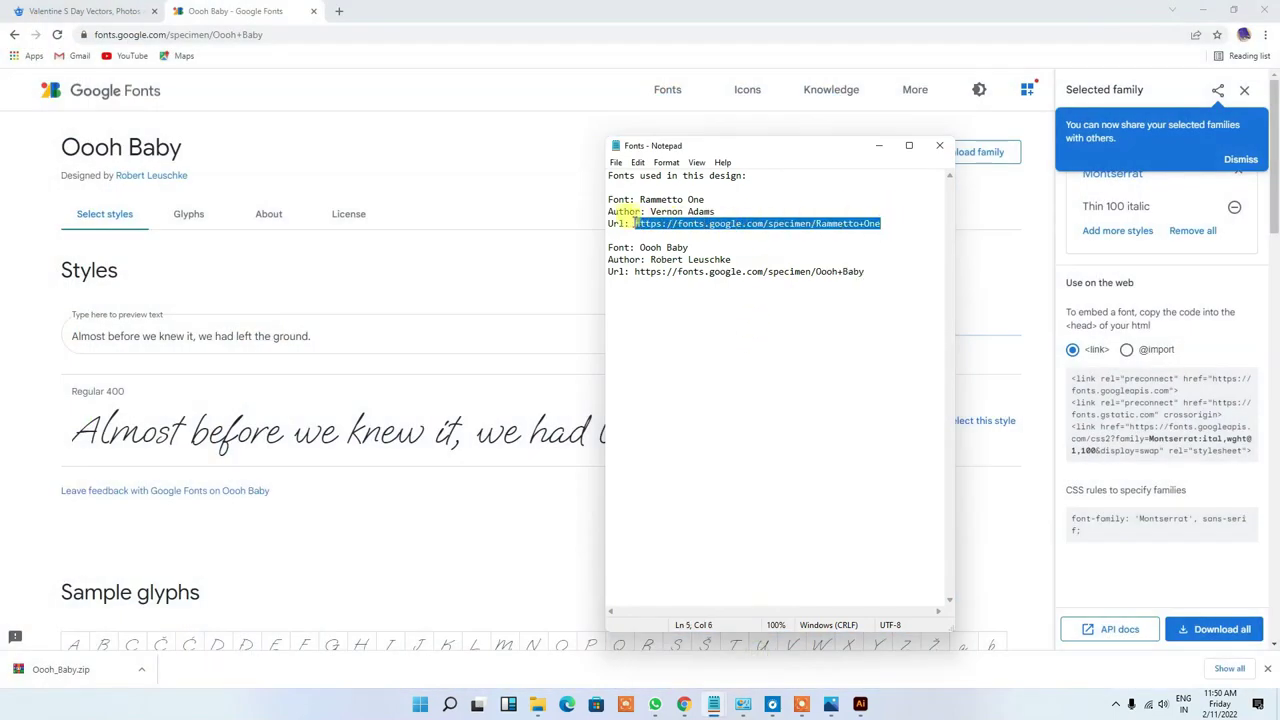
key(ctrl+c)
click(163, 34)
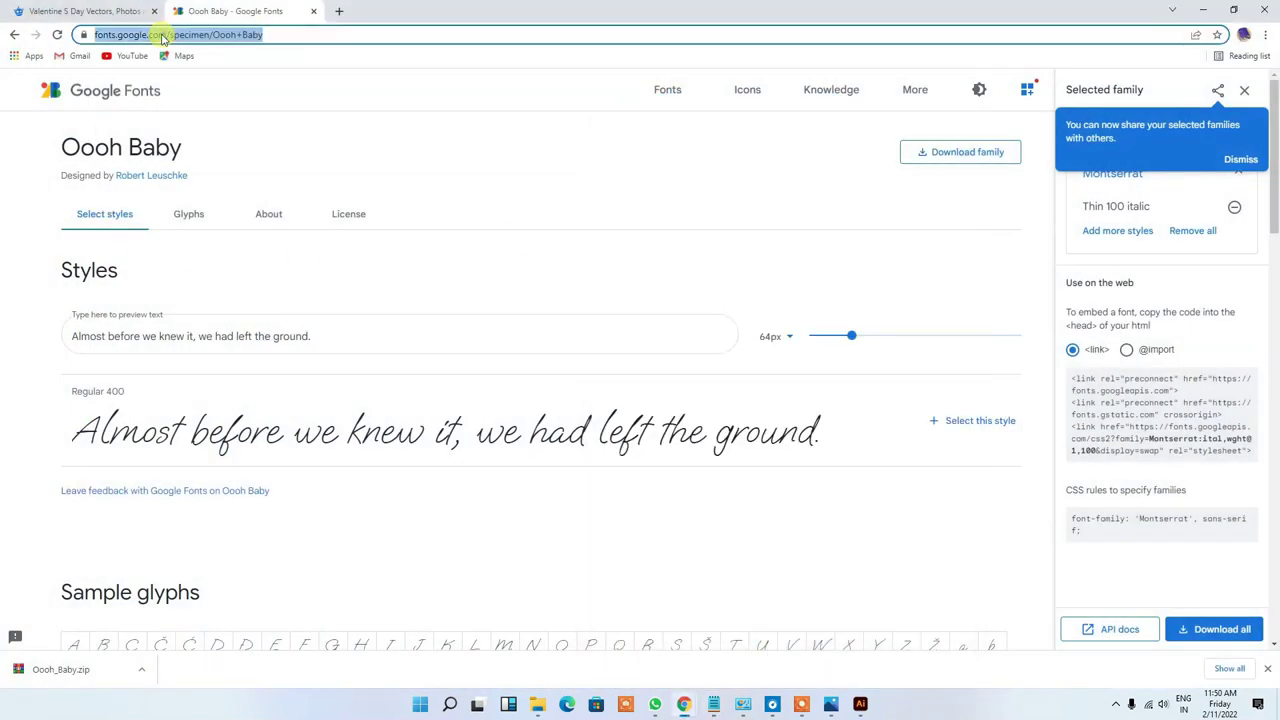
key(ctrl+v)
key(Return)
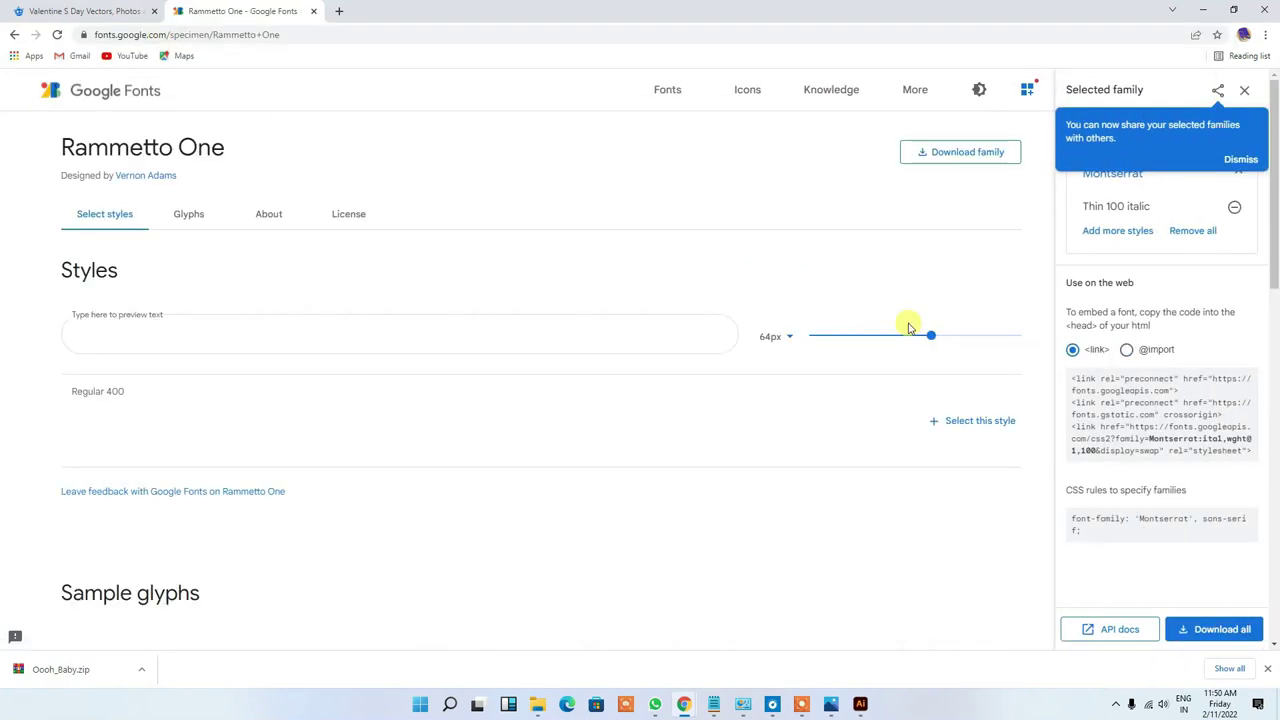
click(946, 168)
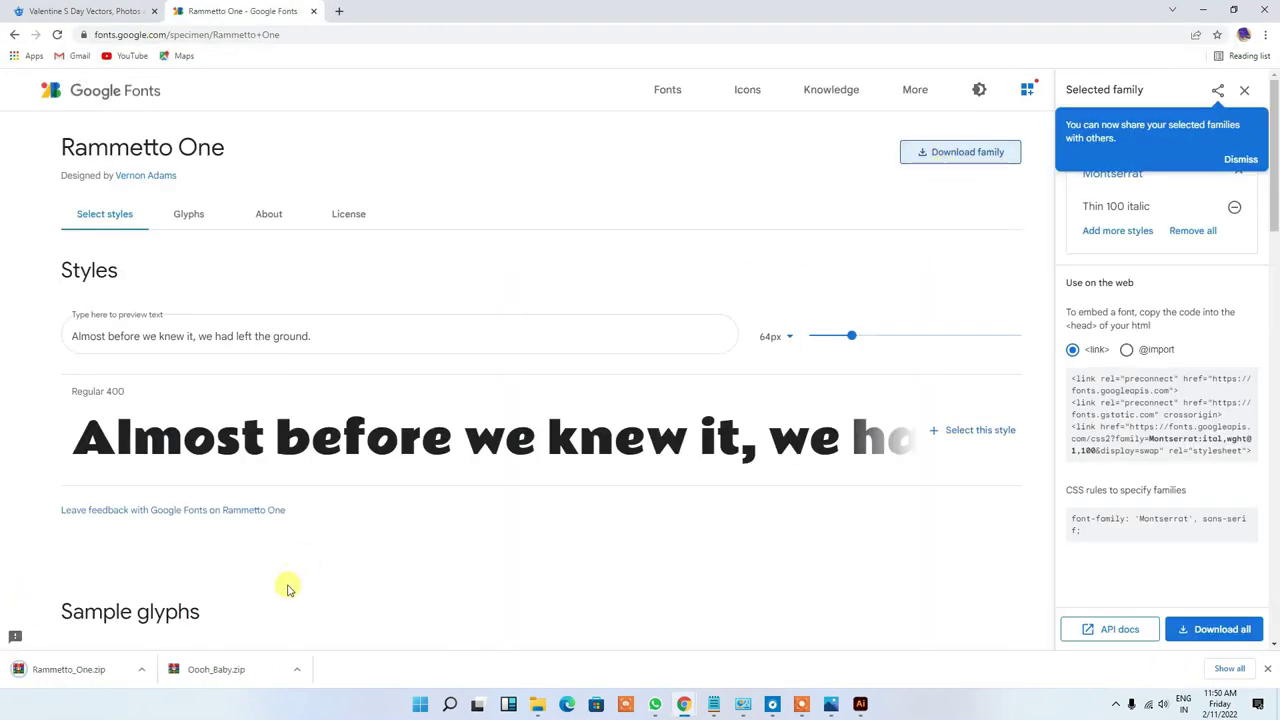
click(530, 704)
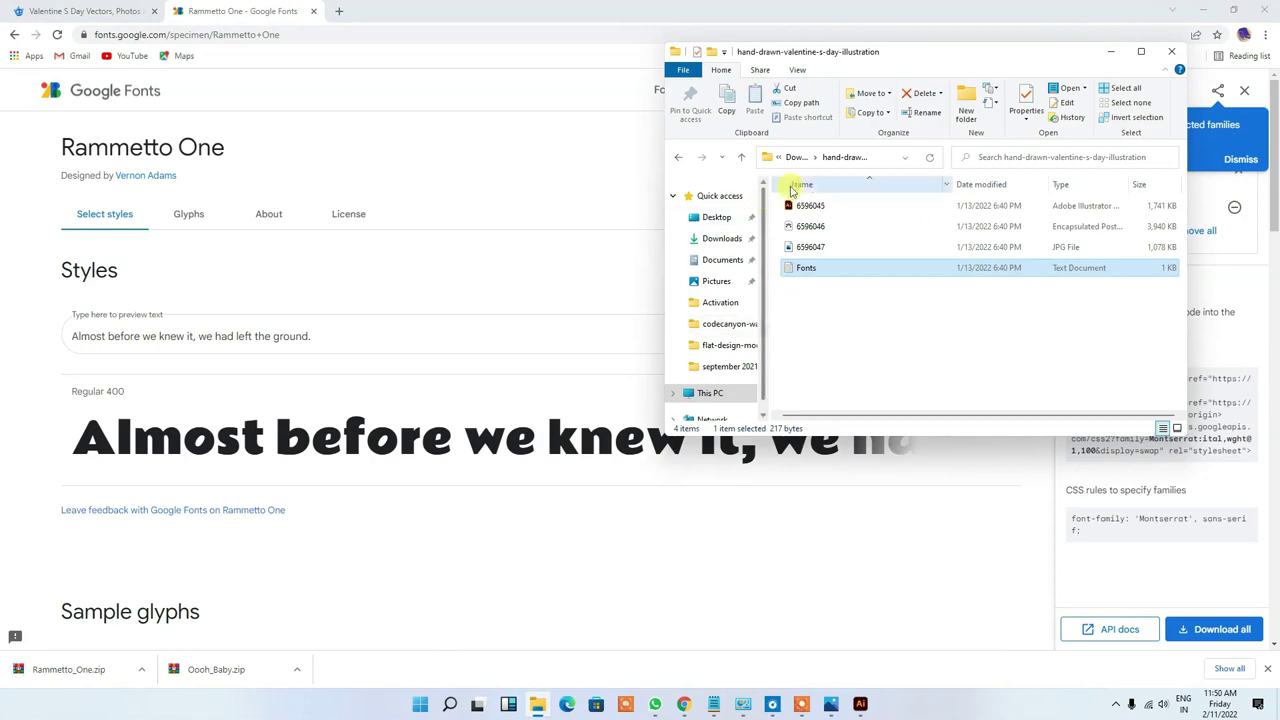
Extract the Rammetto_One and Oooh_Baby zip archives in Downloads
click(722, 238)
right_click(828, 250)
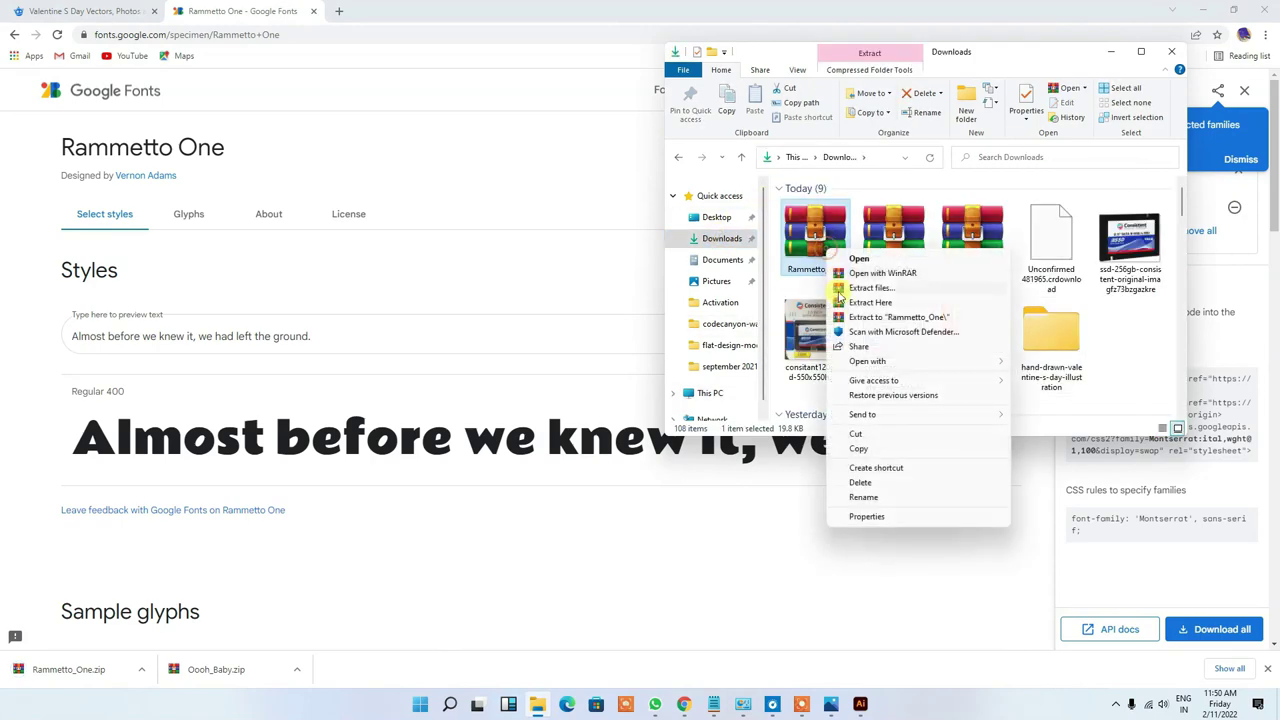
click(866, 289)
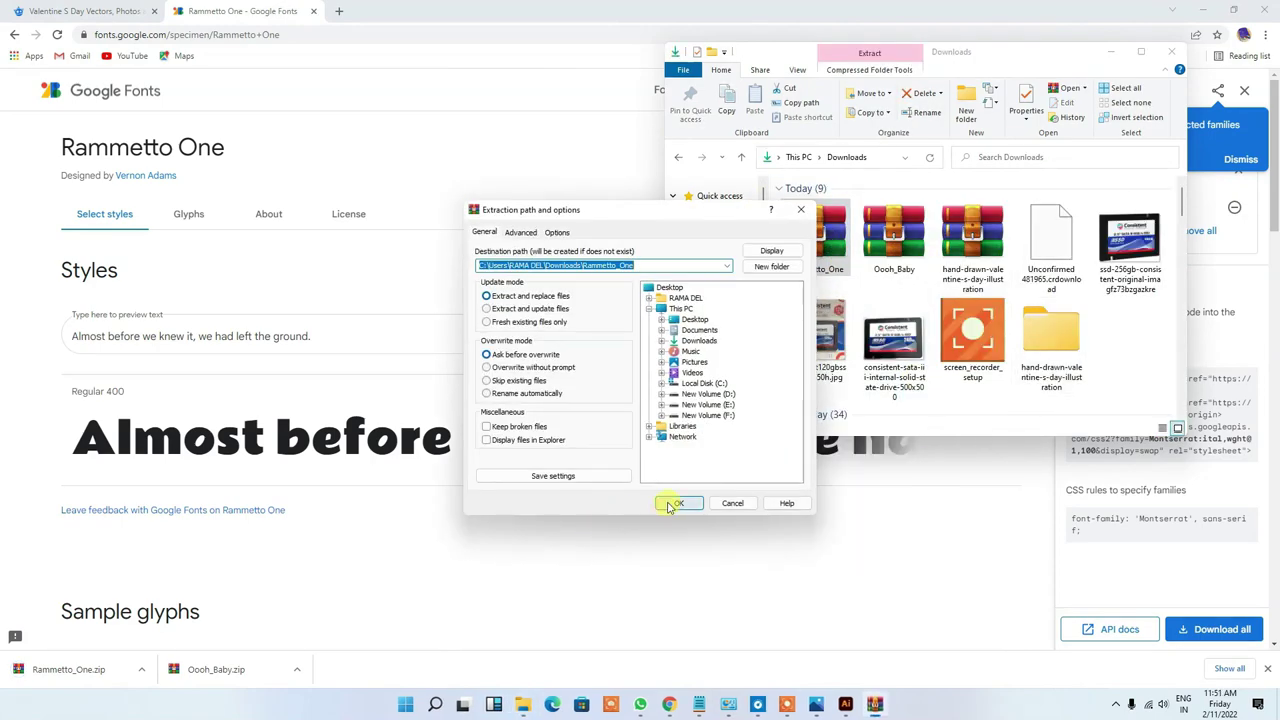
click(666, 506)
click(870, 248)
right_click(868, 250)
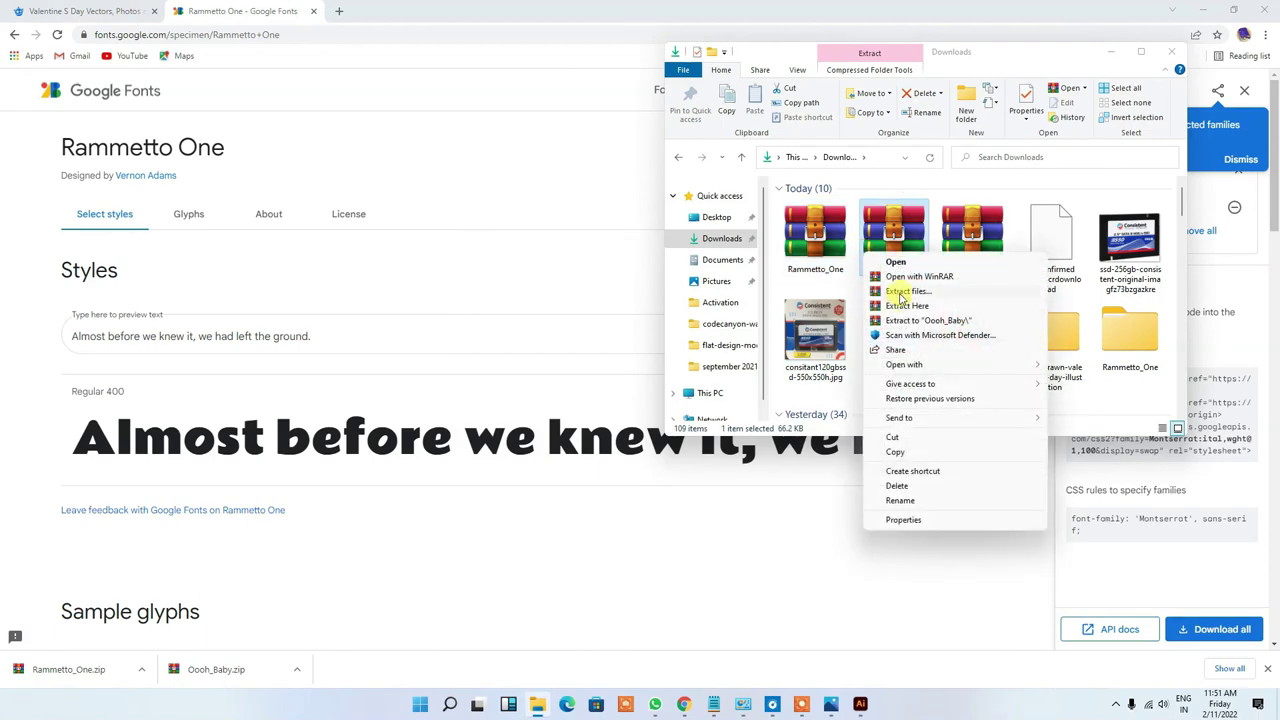
click(905, 289)
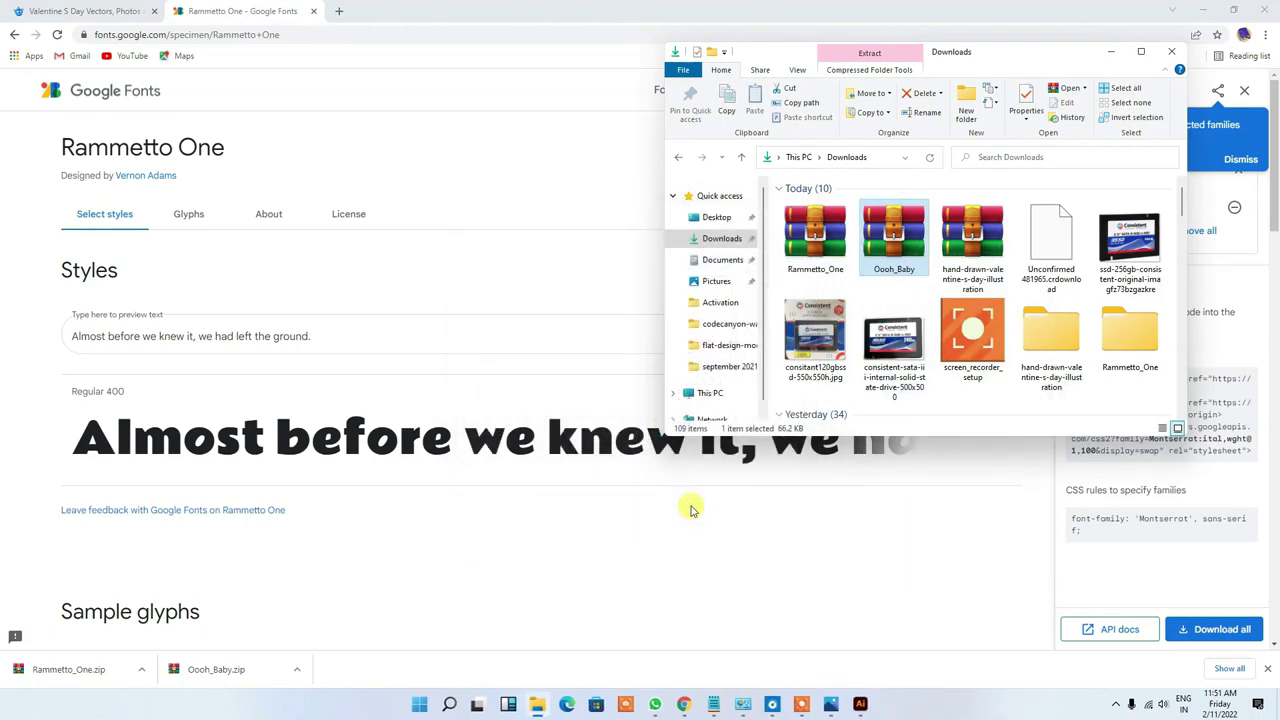
scroll(1090, 350, down, 1)
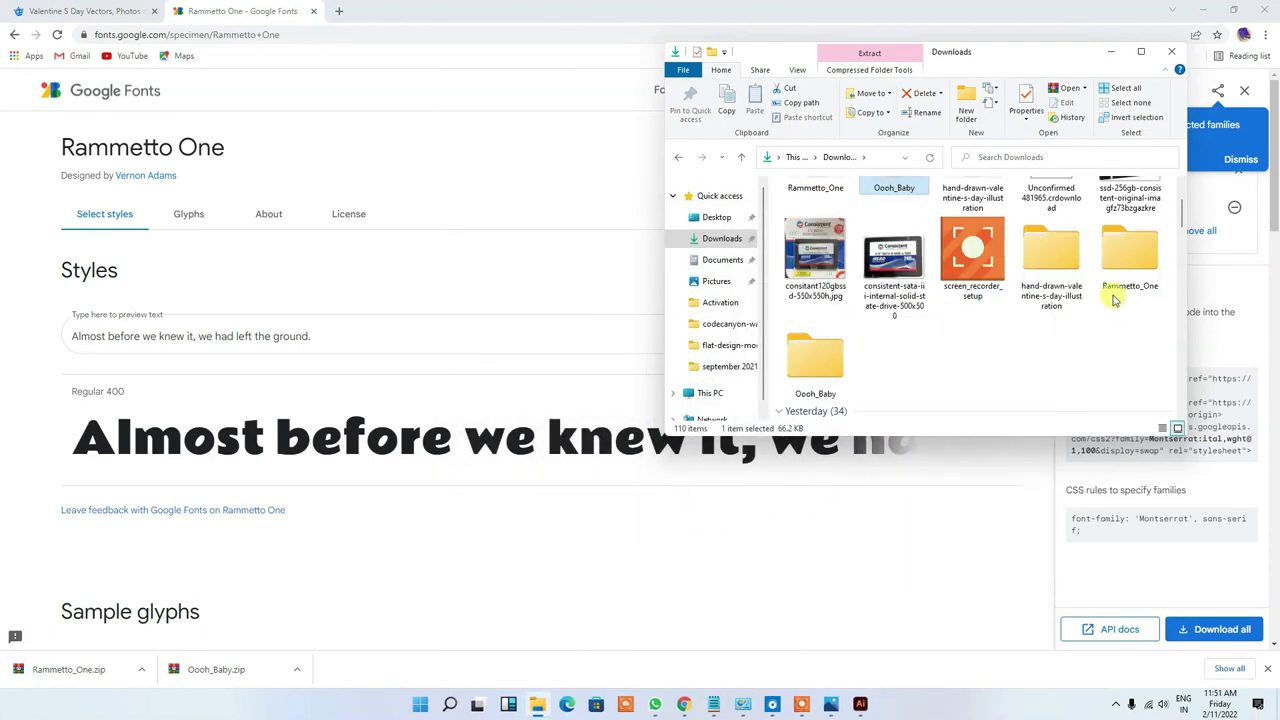
Install the RammettoOne-Regular font from its extracted folder
double_click(1124, 254)
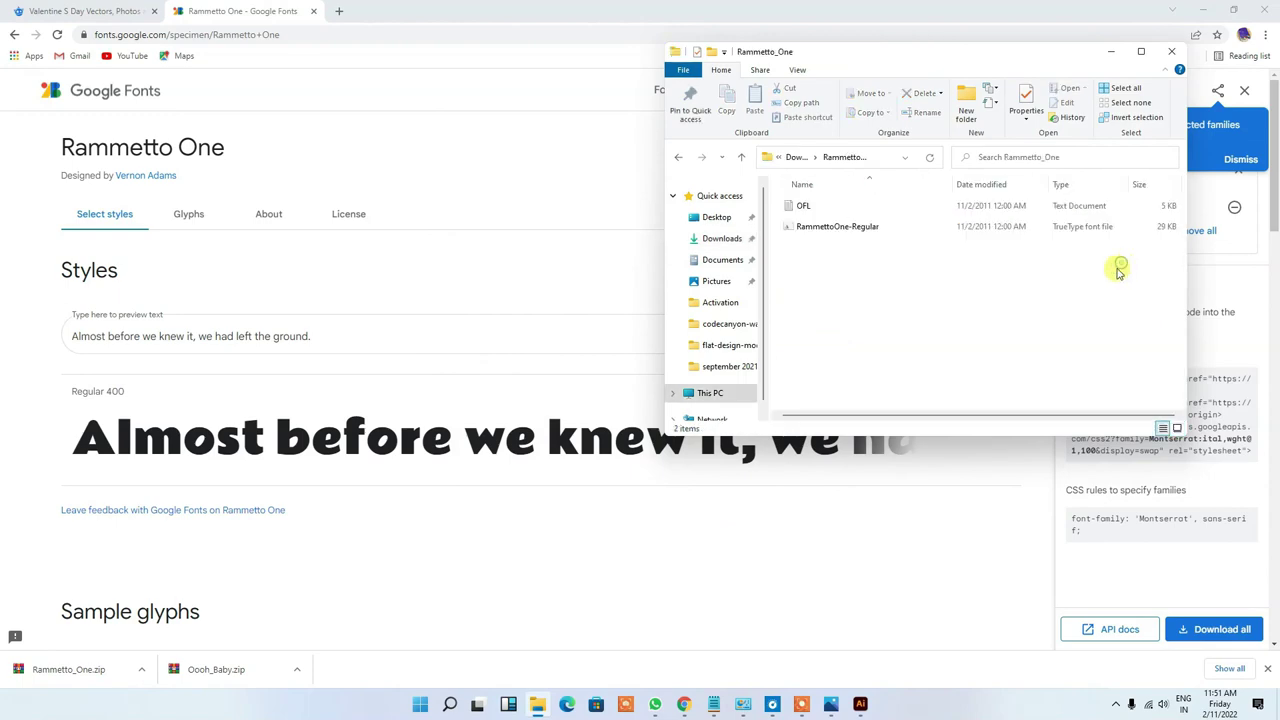
double_click(853, 233)
click(162, 139)
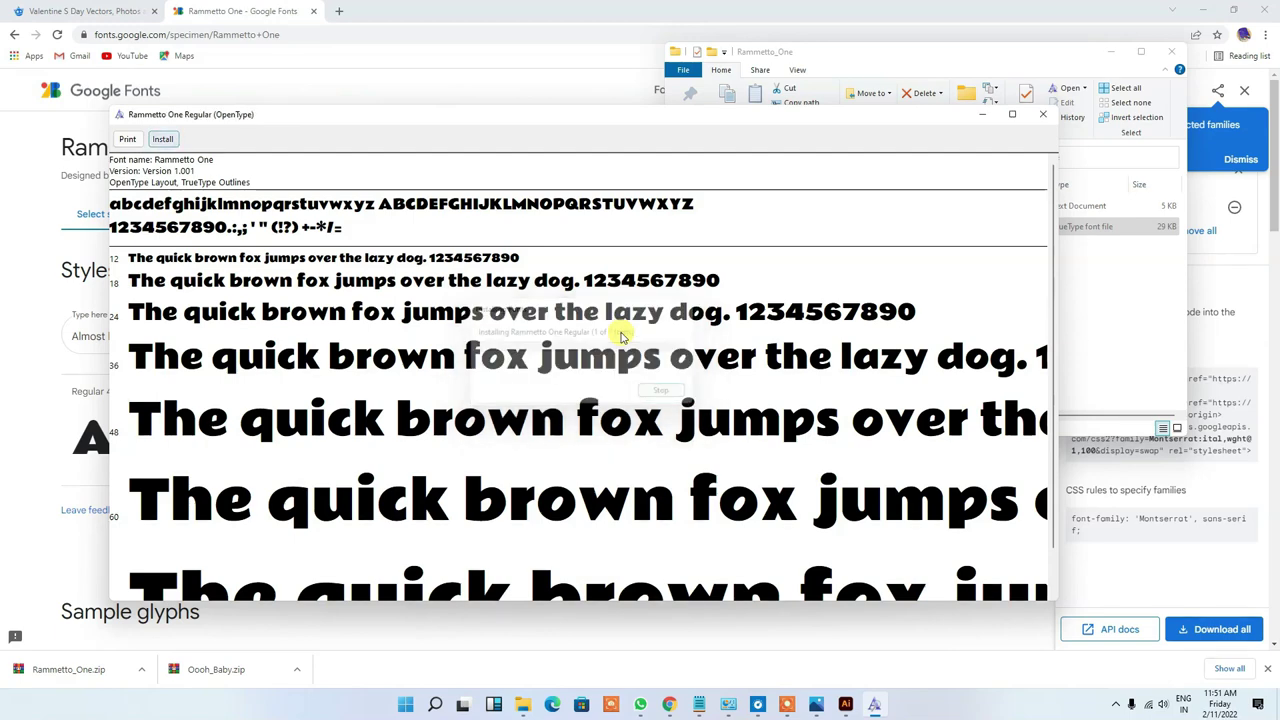
click(1037, 118)
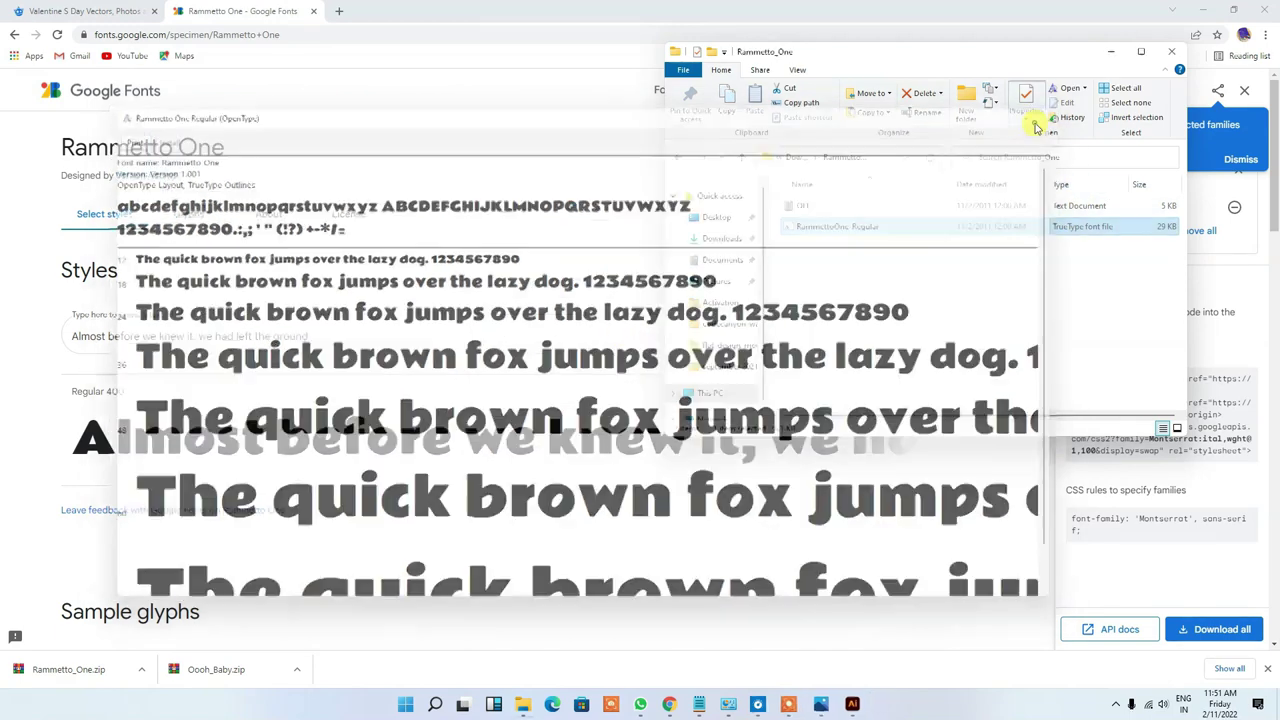
Install the OoohBaby-Regular font, then return to the Illustrator document
click(680, 158)
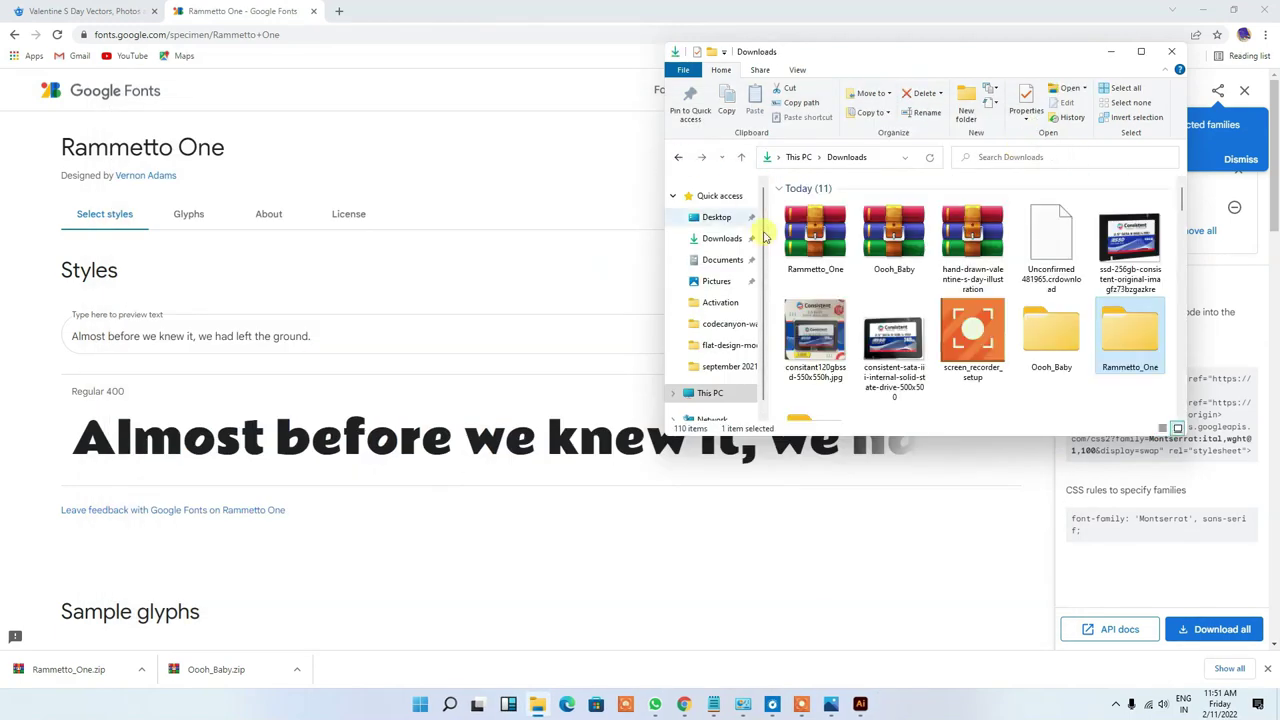
double_click(1034, 345)
double_click(822, 228)
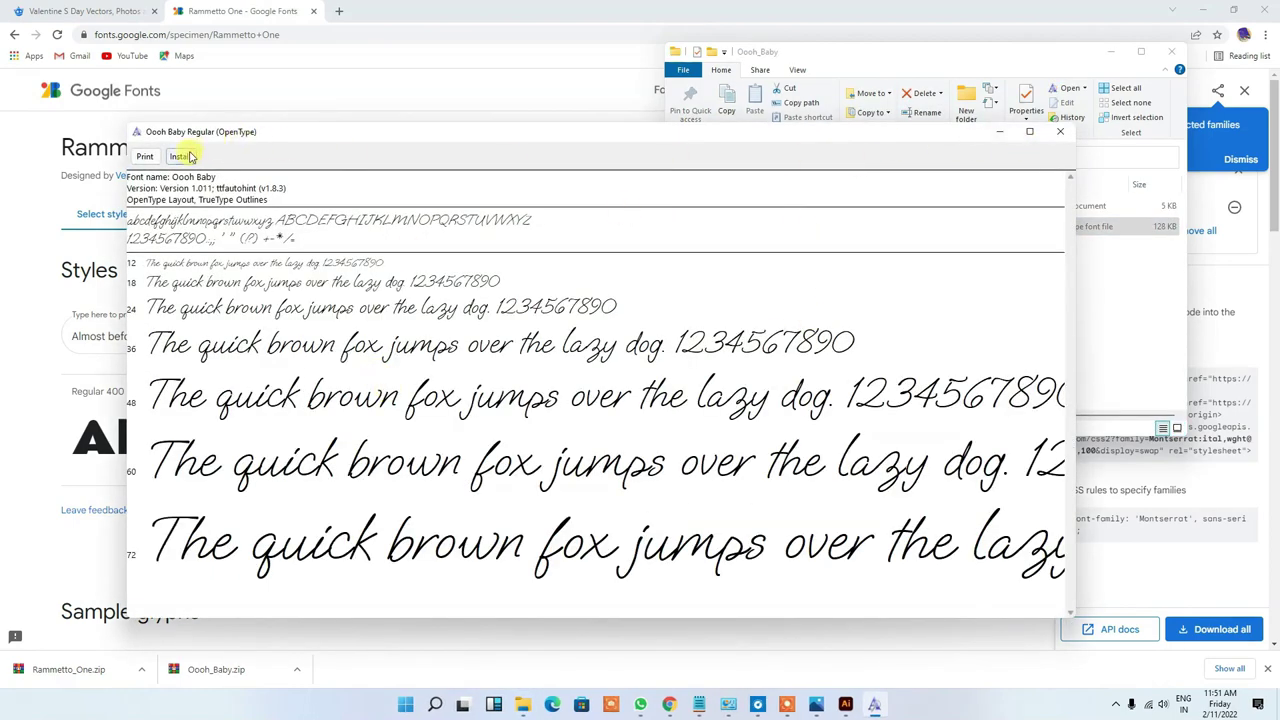
click(180, 157)
click(1066, 133)
click(1111, 51)
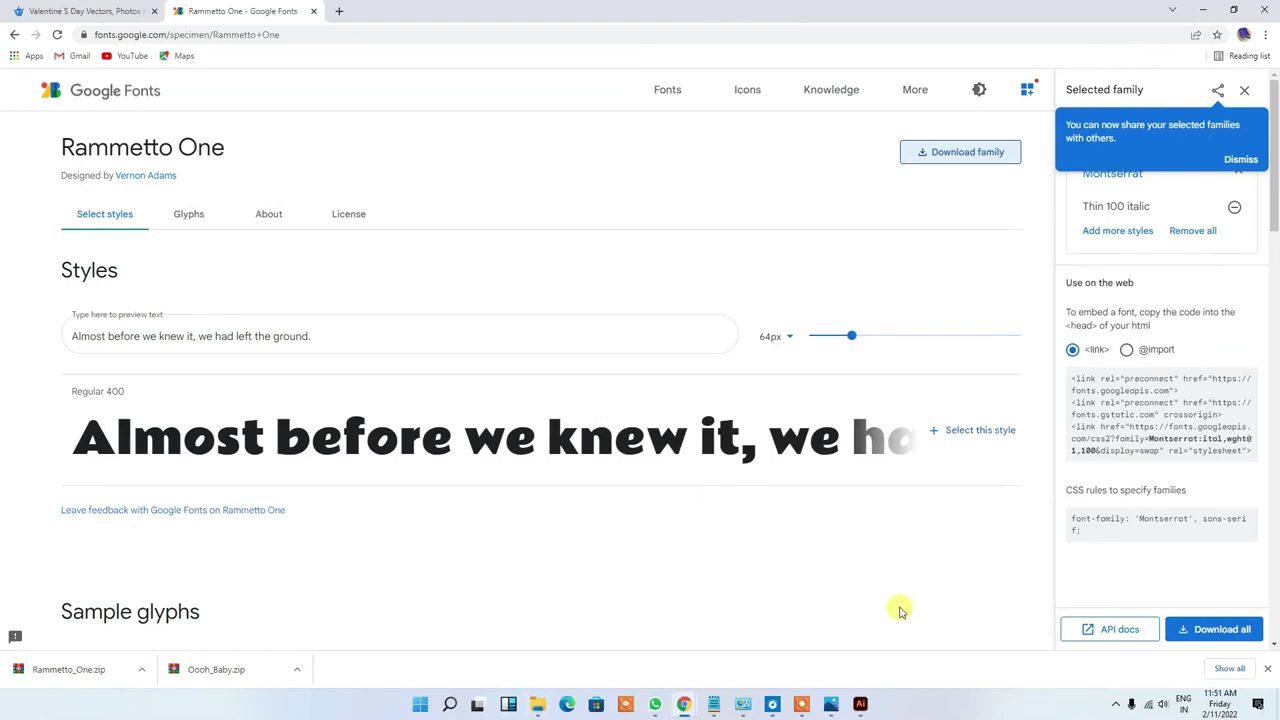
click(859, 706)
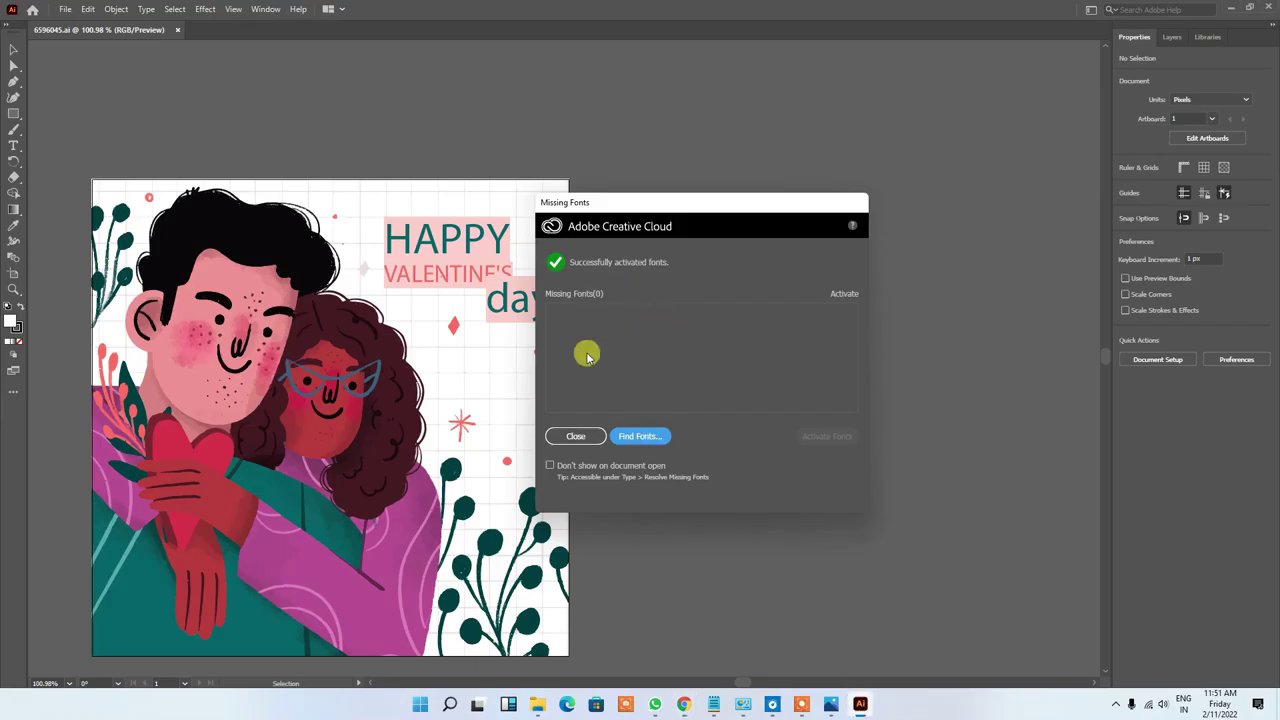
Review the activated fonts via Find Fonts, close it, and delete the stray Lorem ipsum text
click(636, 437)
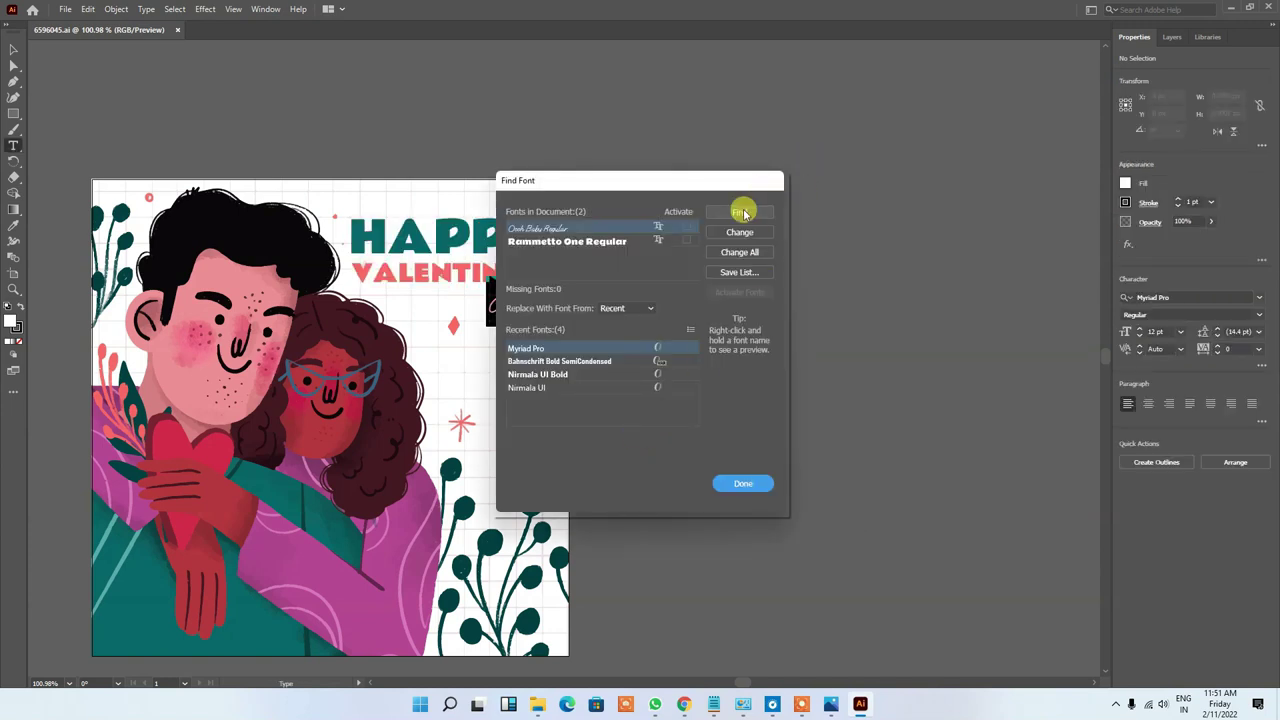
click(742, 483)
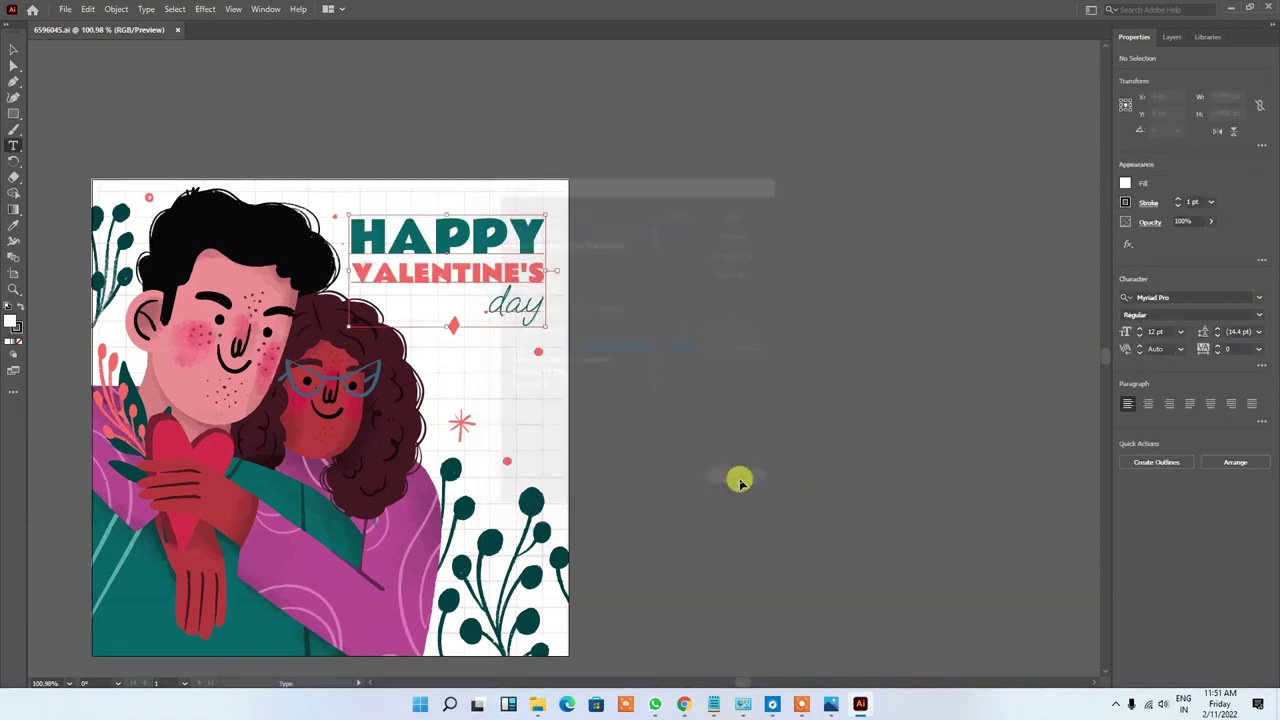
click(727, 340)
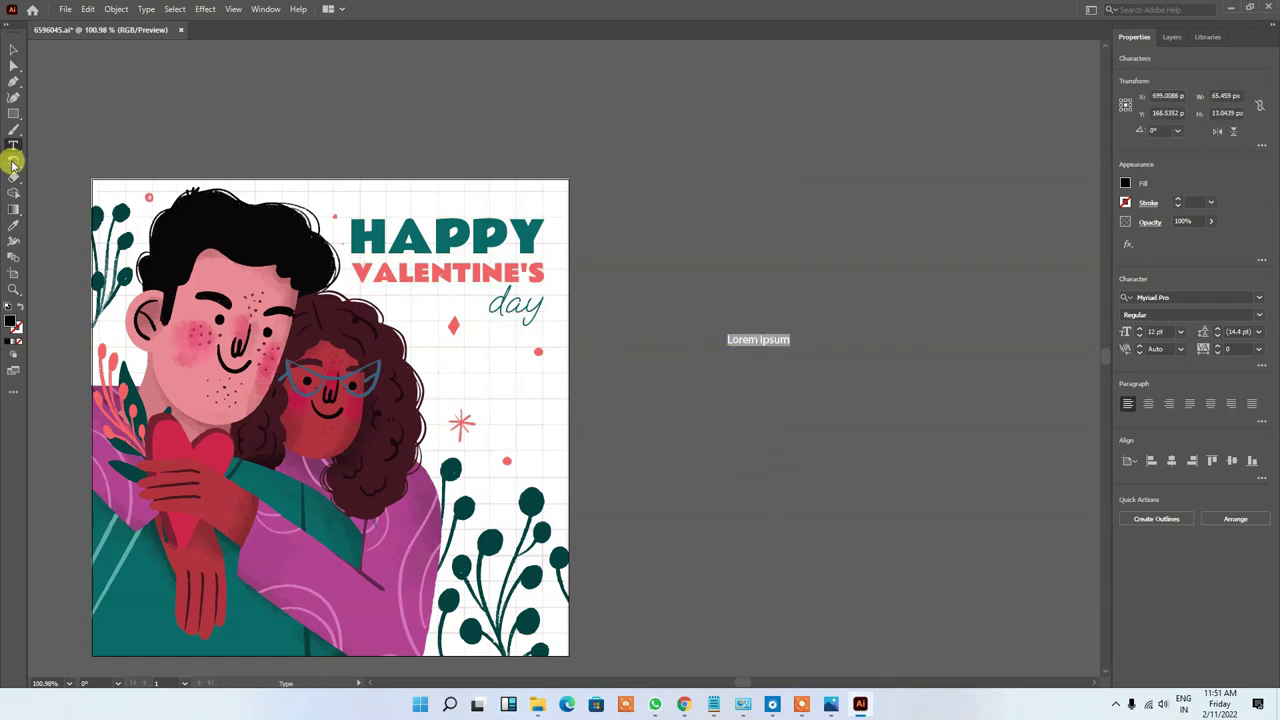
click(13, 49)
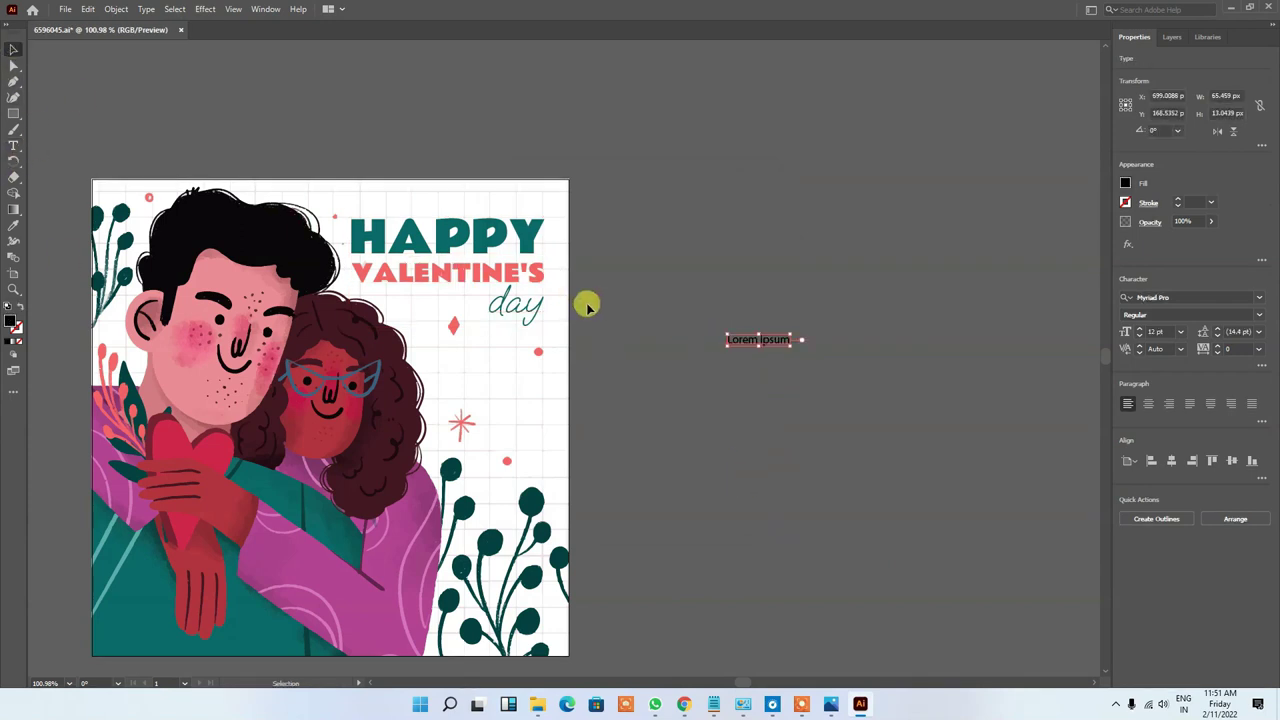
key(Delete)
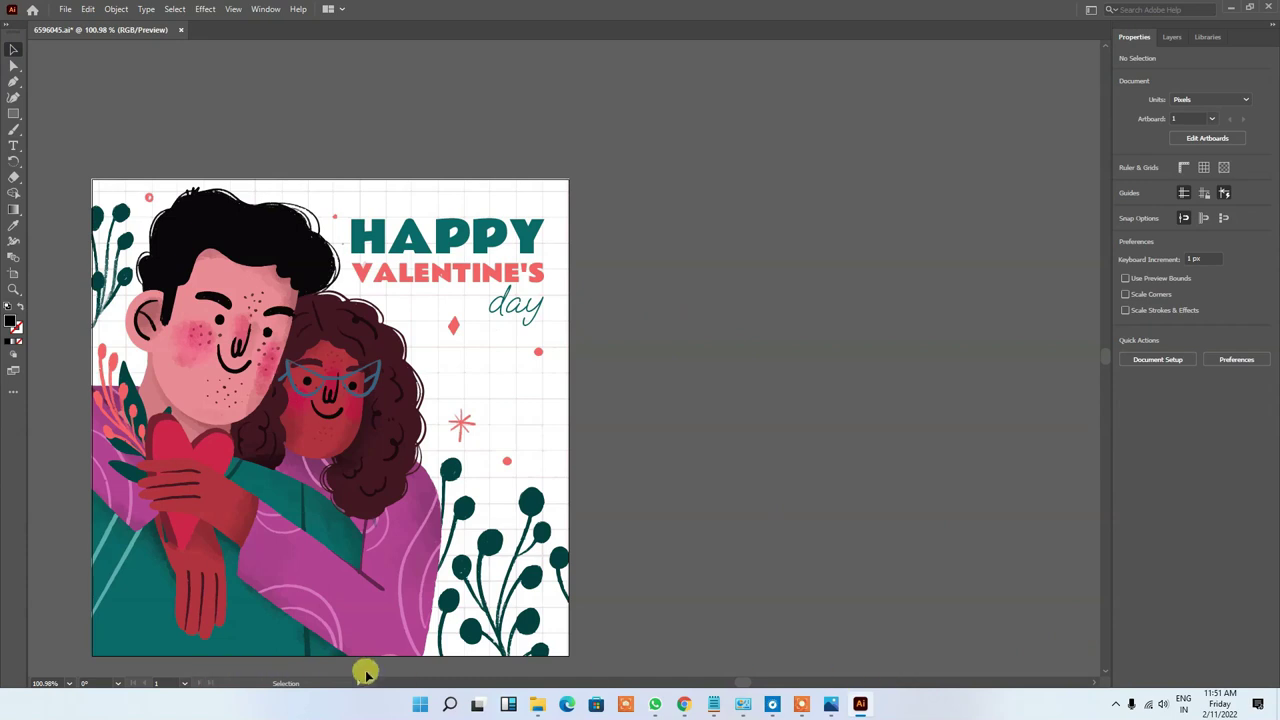
Select the grid-and-plants background group and test moving it off and back onto the artboard
click(369, 686)
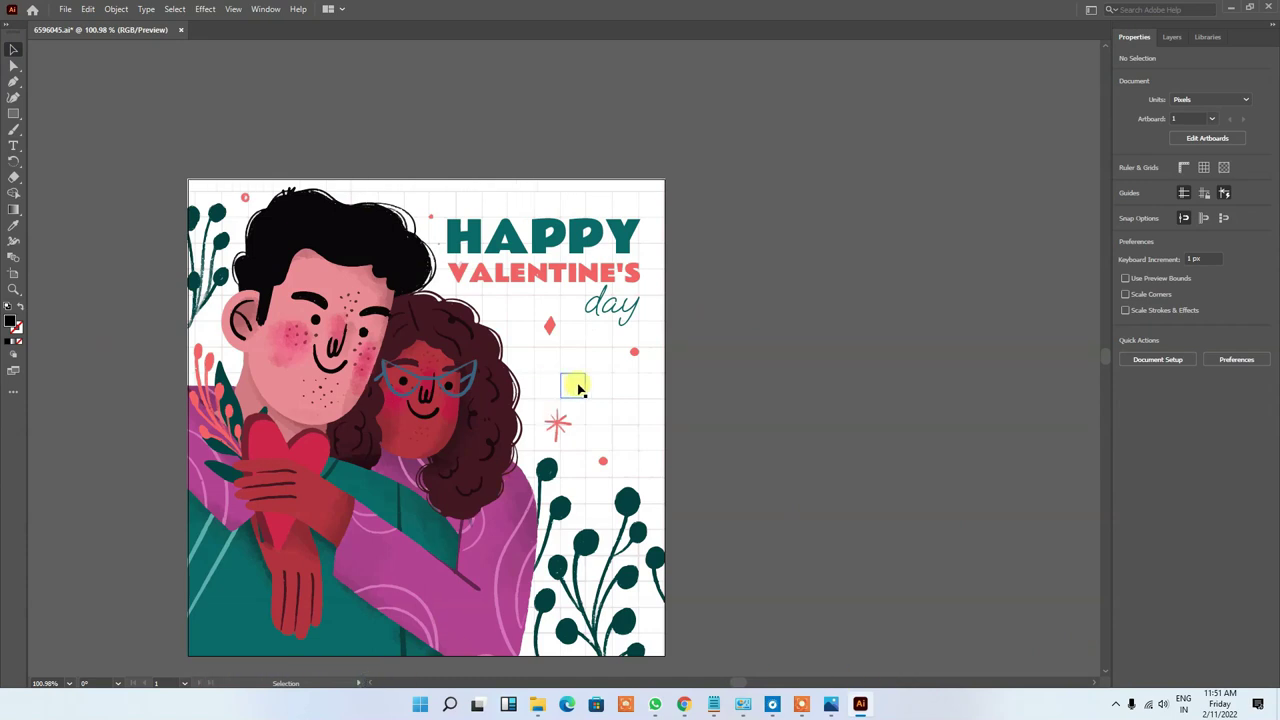
click(560, 426)
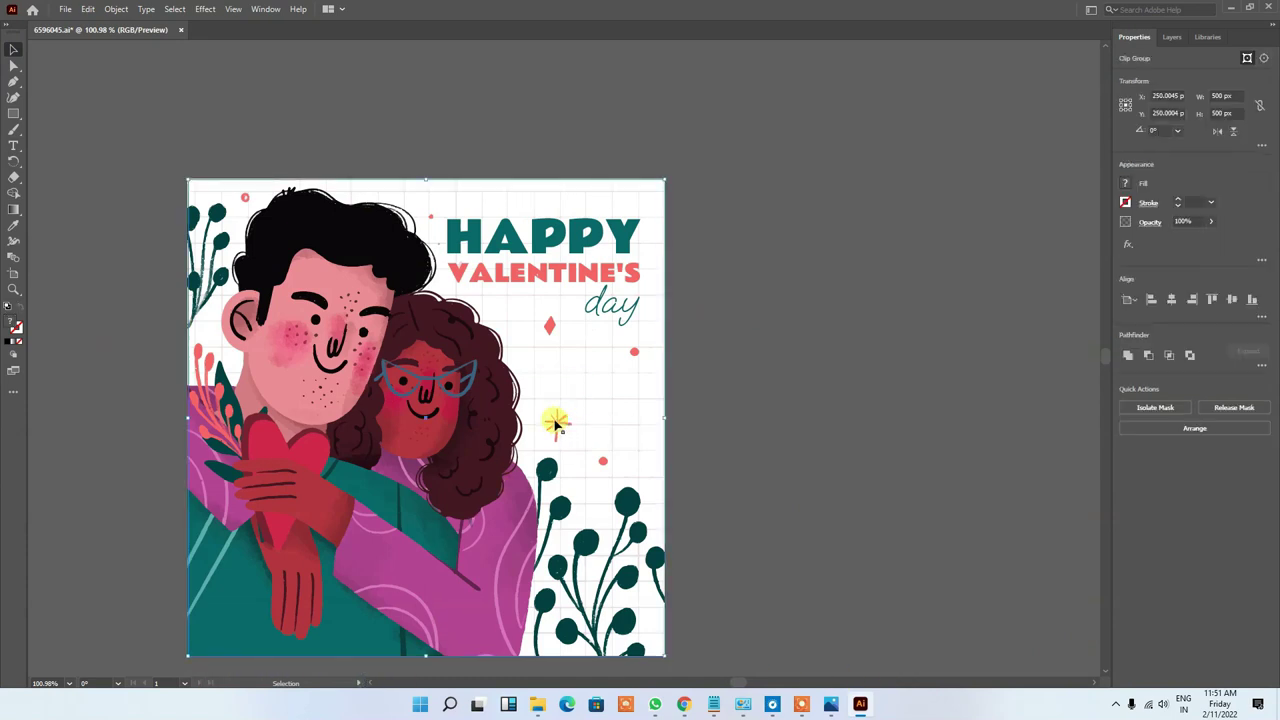
double_click(556, 424)
double_click(810, 338)
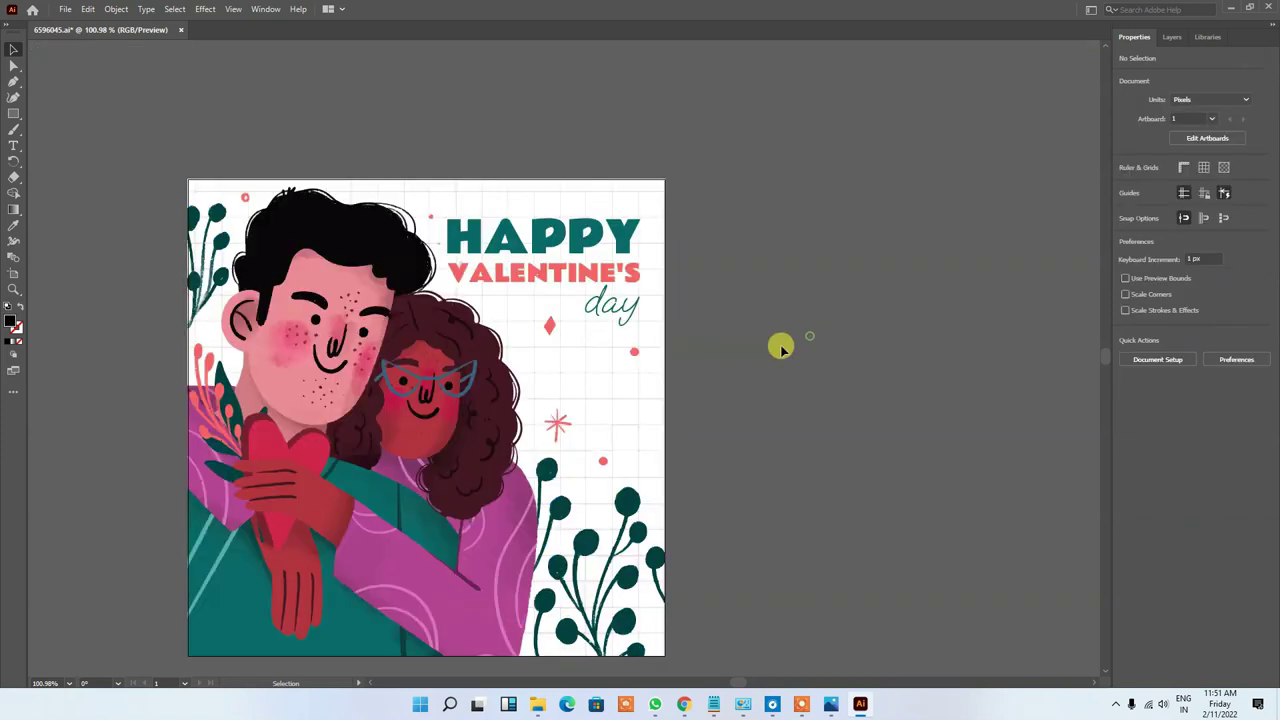
drag(558, 424, 1007, 350)
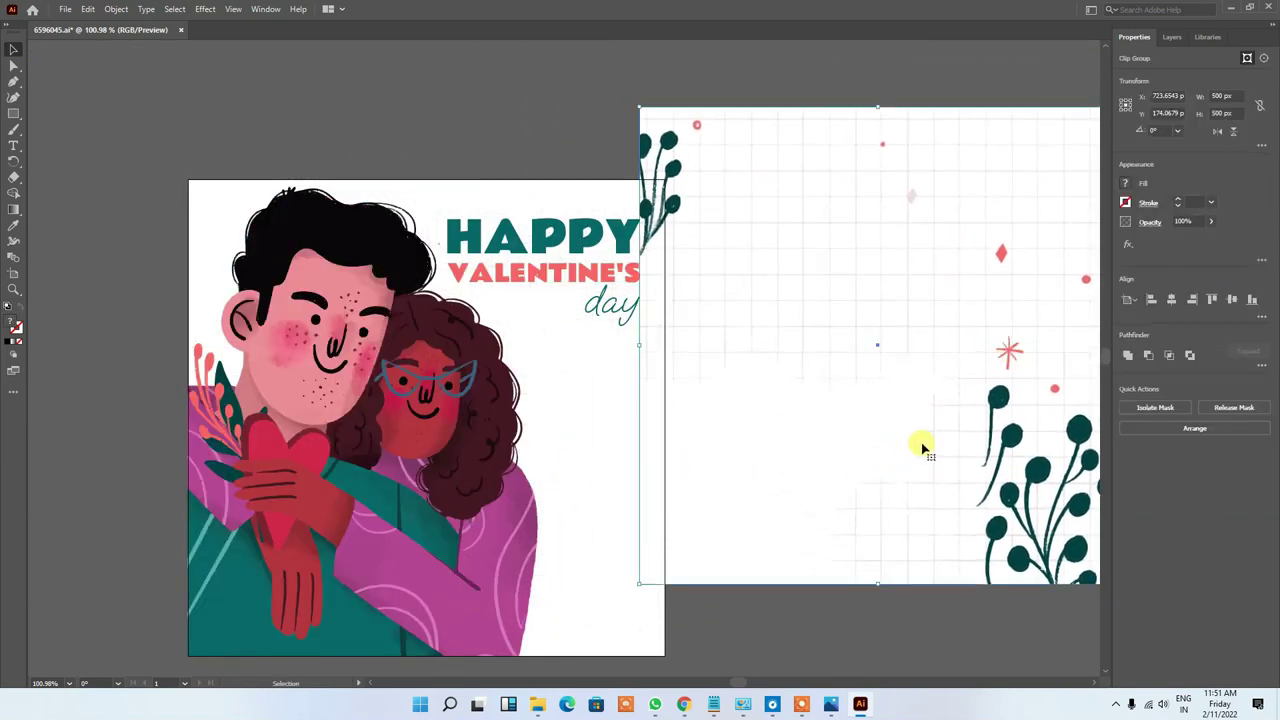
mouse_move(923, 446)
mouse_down()
mouse_move(570, 452)
mouse_move(474, 518)
mouse_up()
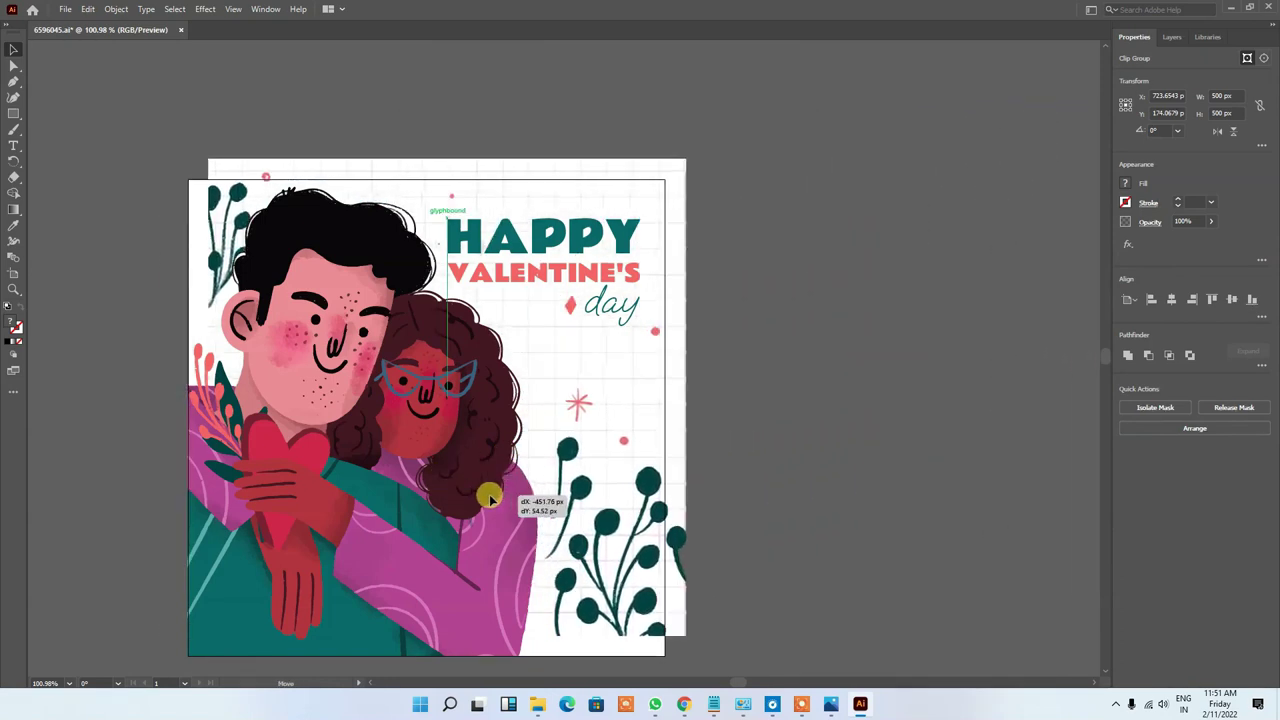
Add a trial 'I love You' text under the heading, then delete the grid background group
click(505, 288)
click(14, 146)
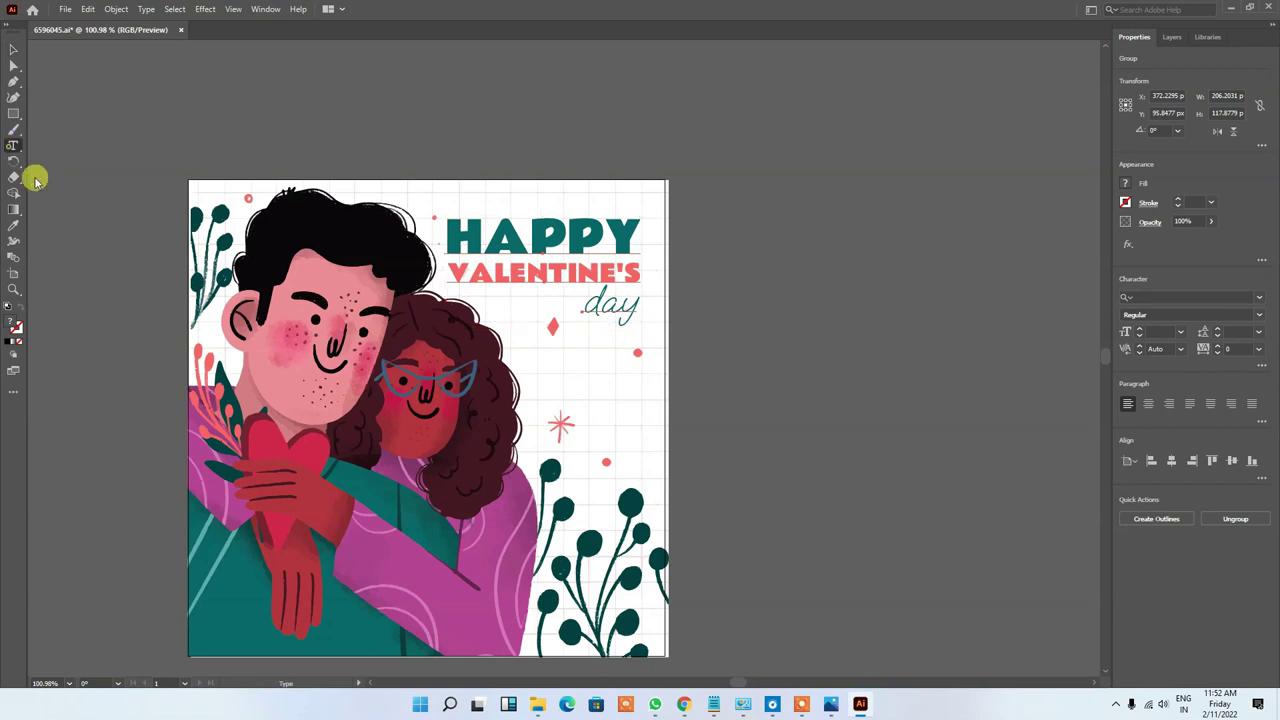
drag(538, 350, 564, 372)
text(I love You)
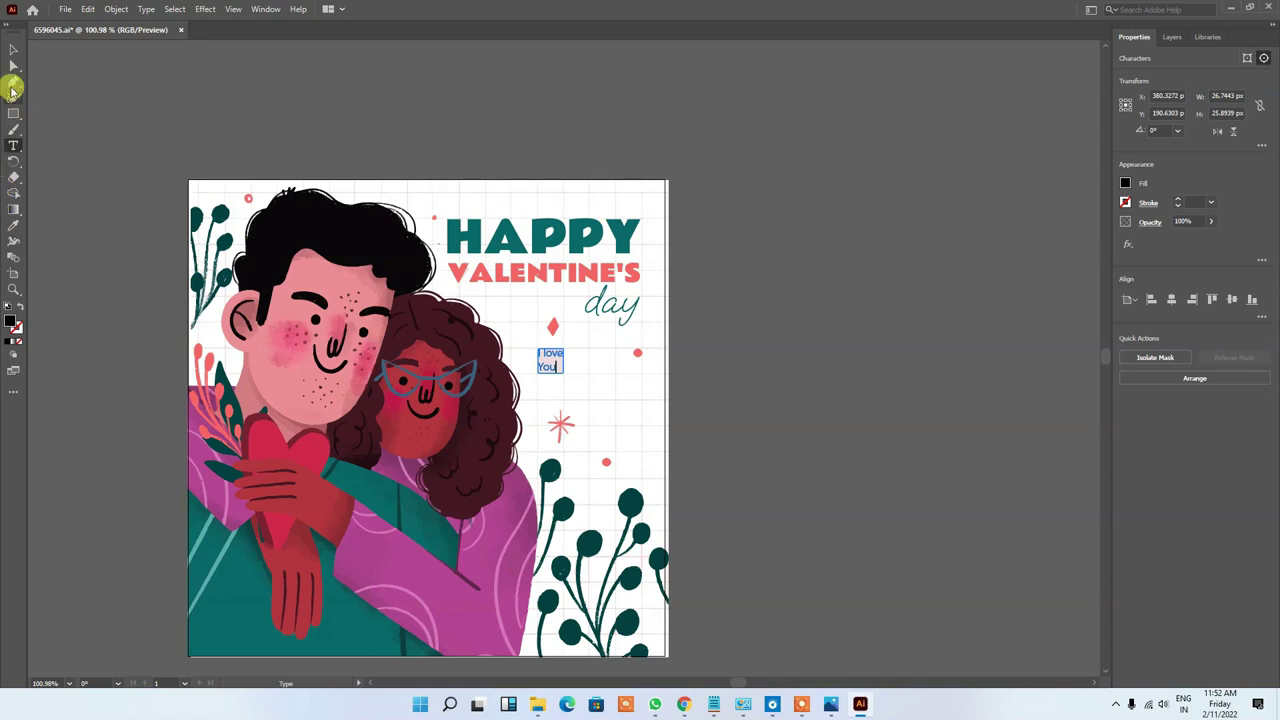
click(13, 49)
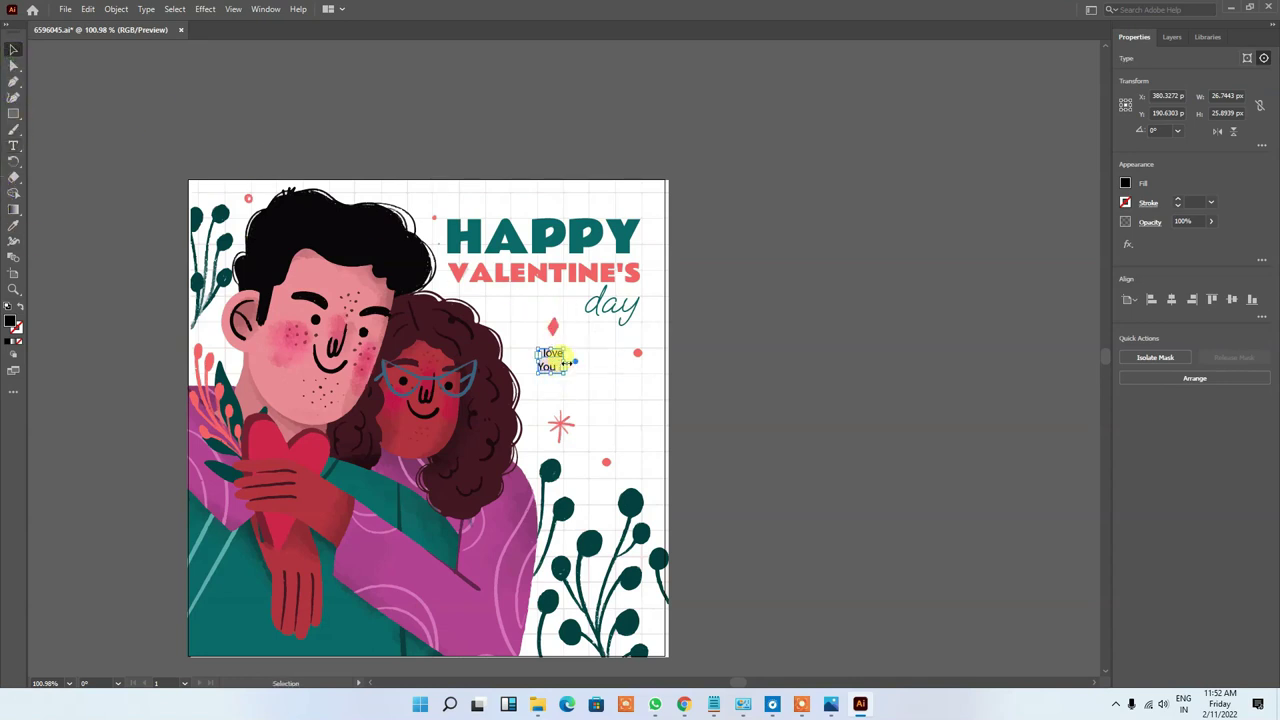
mouse_move(573, 360)
mouse_down()
mouse_move(630, 361)
mouse_move(588, 365)
mouse_up()
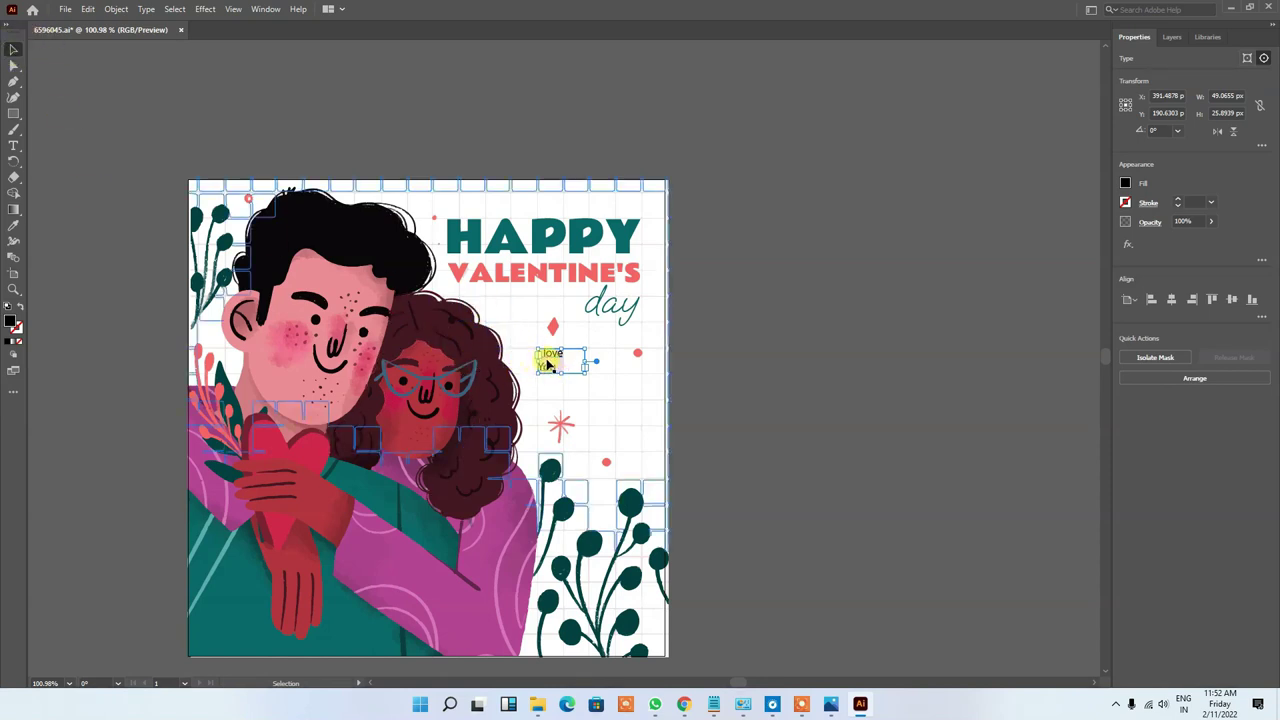
mouse_move(550, 362)
mouse_down()
mouse_move(641, 363)
mouse_move(577, 389)
mouse_move(594, 386)
mouse_move(571, 337)
mouse_move(594, 357)
mouse_move(551, 360)
mouse_up()
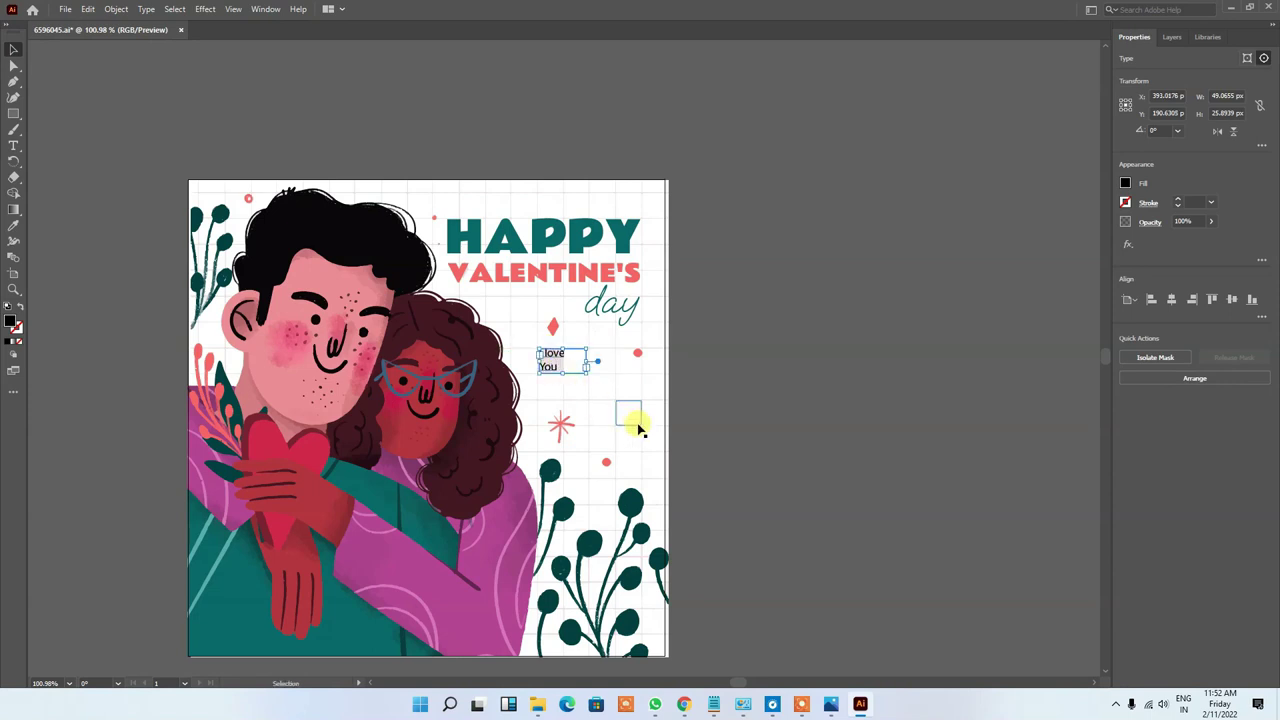
click(636, 425)
key(Delete)
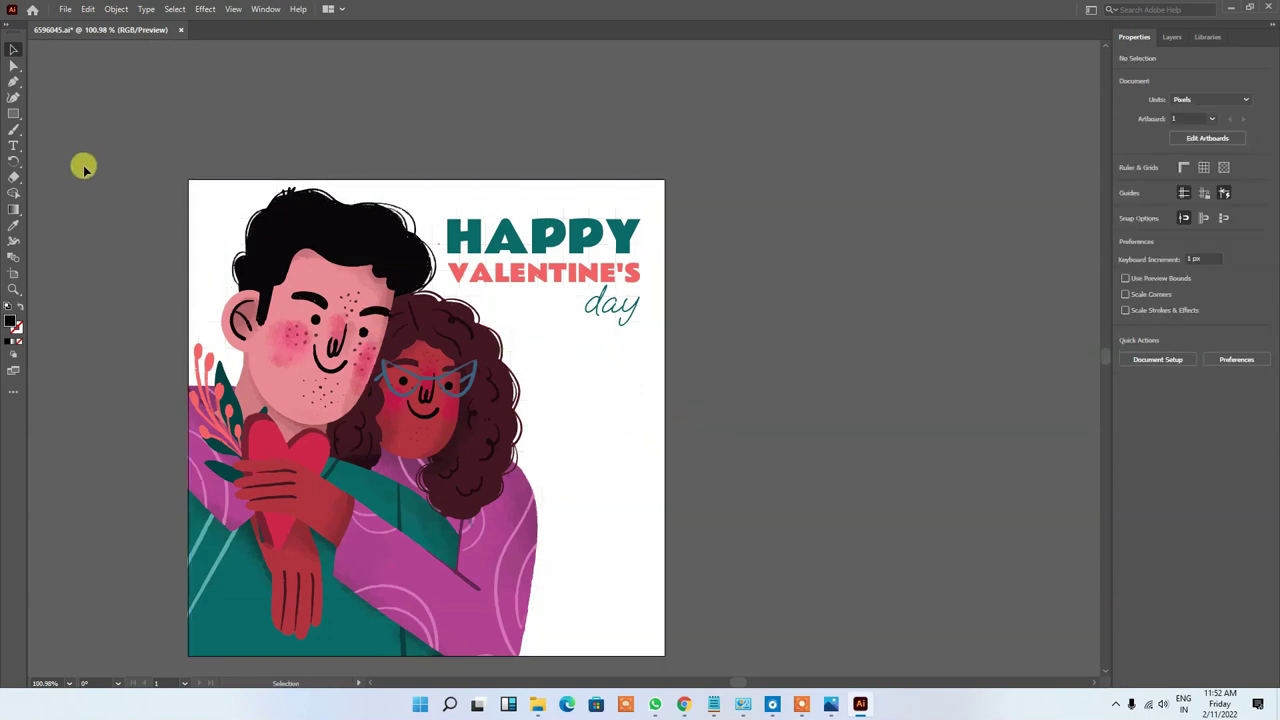
Type 'I Love You' beside the woman below 'day' and scale it up to about 30 pt
click(12, 142)
click(546, 359)
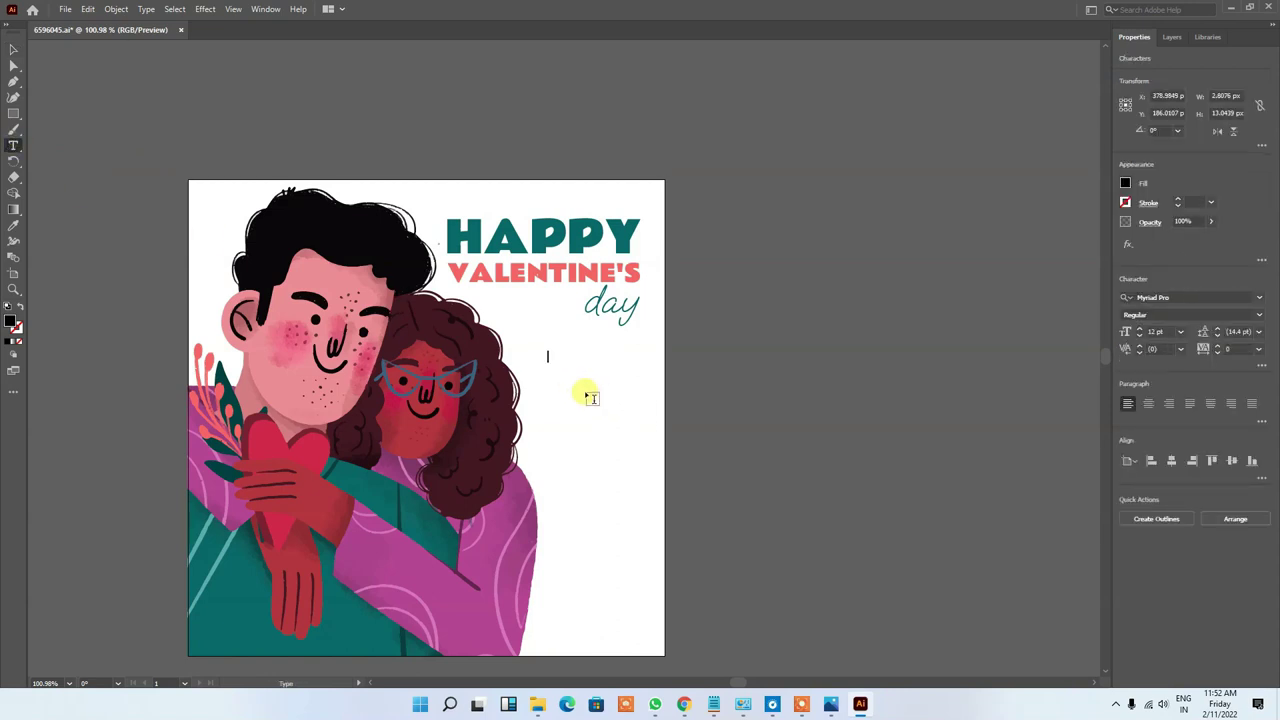
text(I LoveYou)
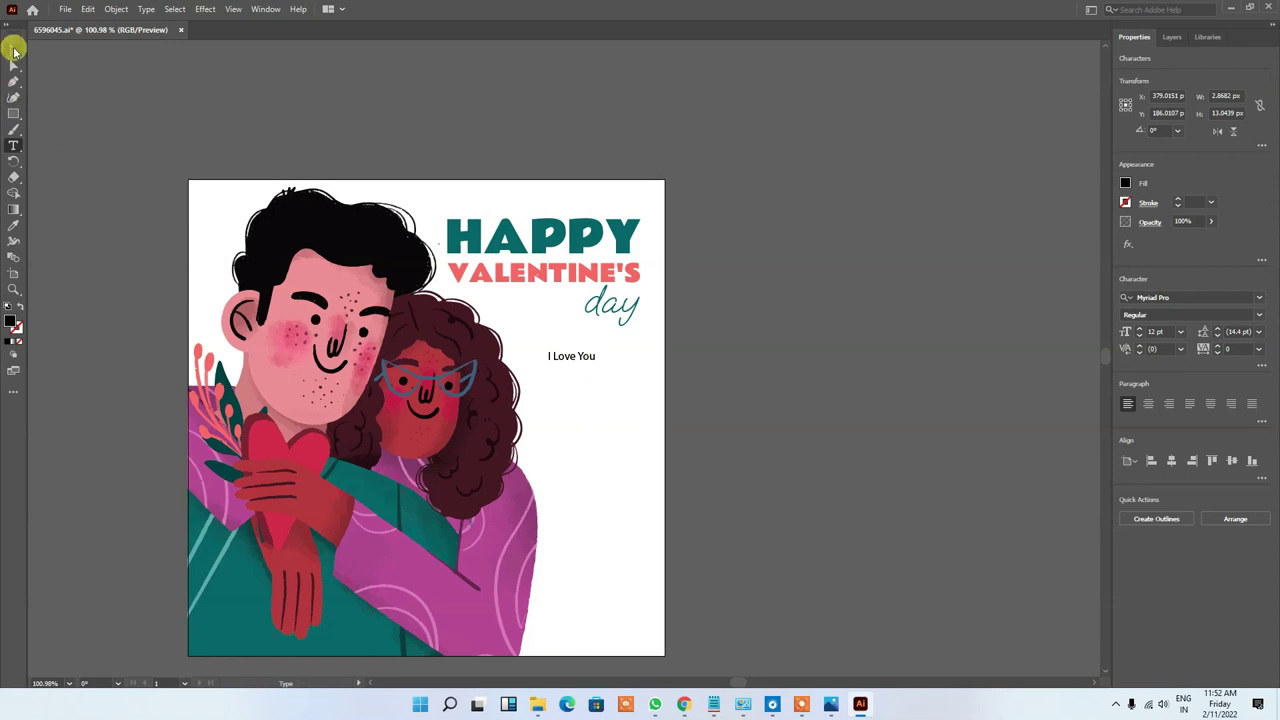
click(13, 49)
mouse_move(552, 356)
mouse_down()
mouse_move(509, 334)
mouse_move(641, 362)
mouse_up()
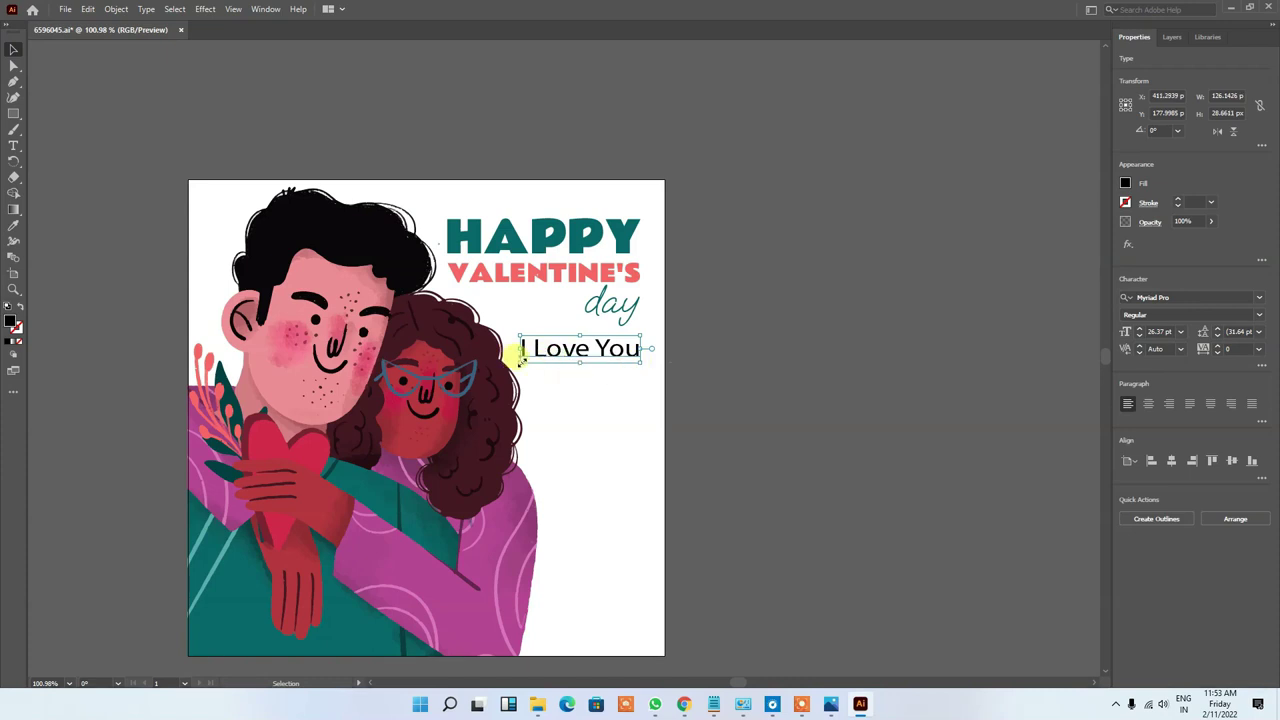
drag(521, 361, 580, 371)
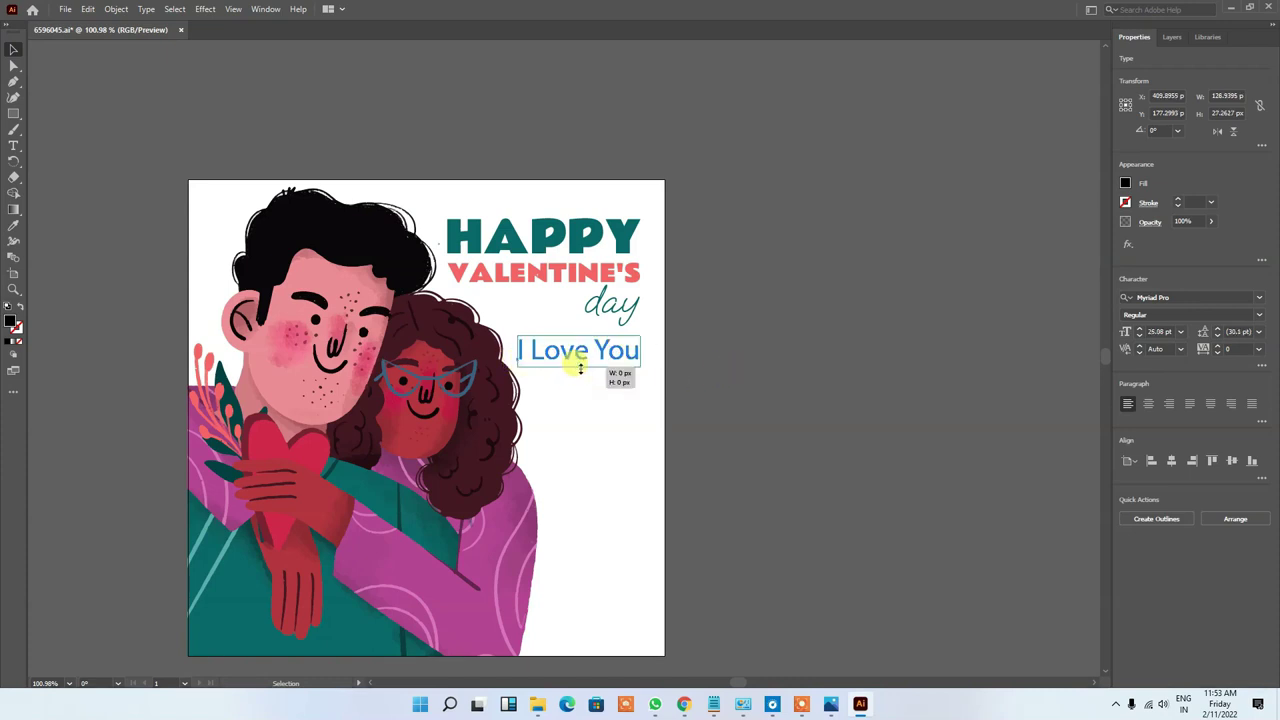
Set the 'I Love You' text fill to red using the colour mixer
click(1126, 182)
click(1062, 207)
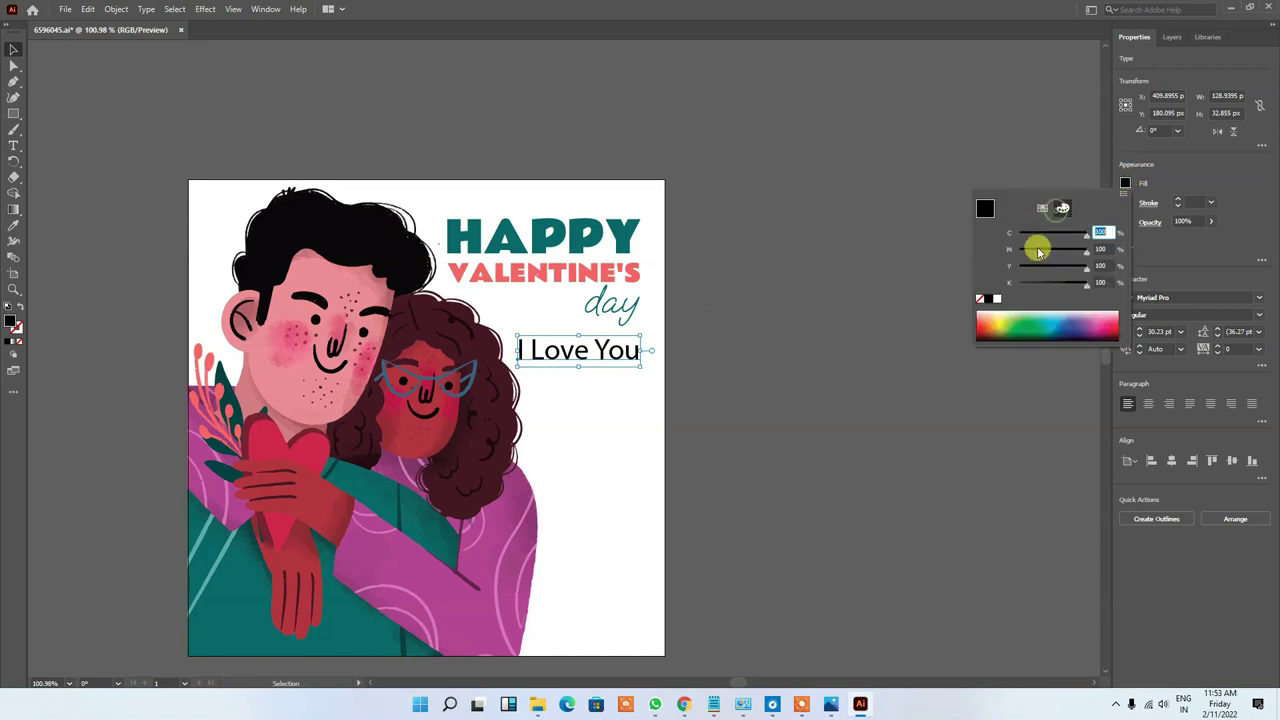
click(985, 319)
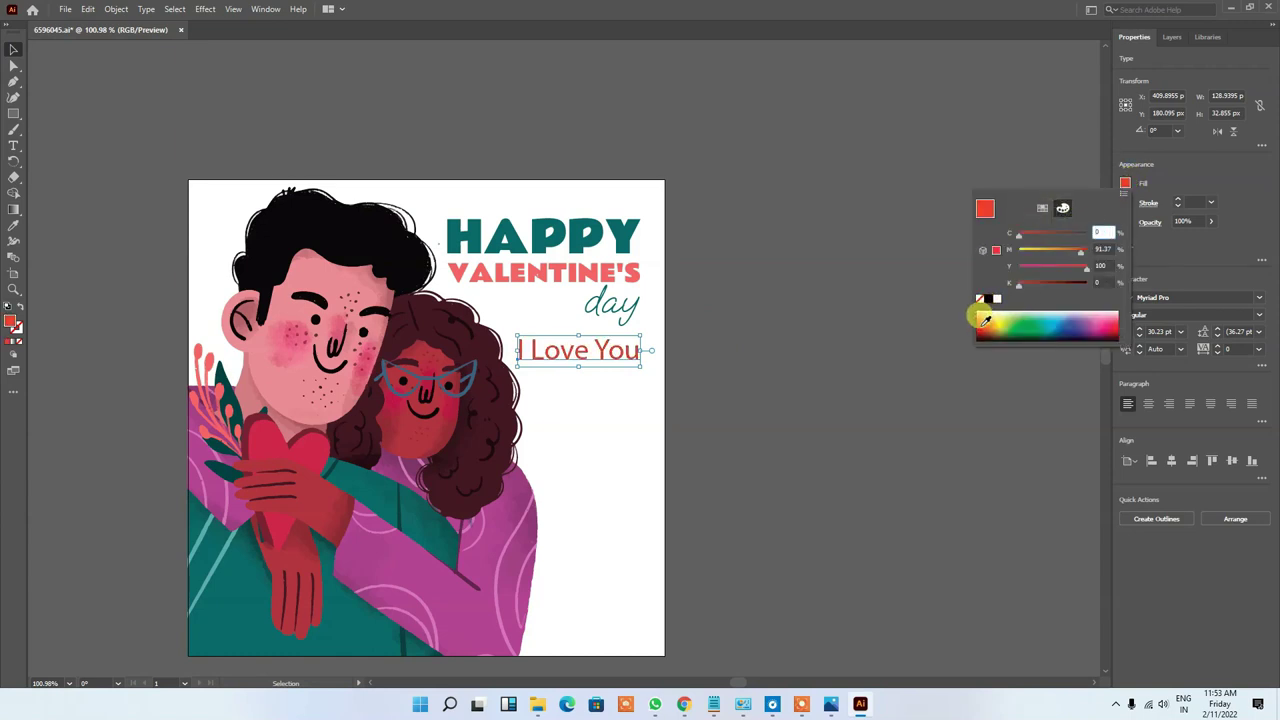
click(834, 206)
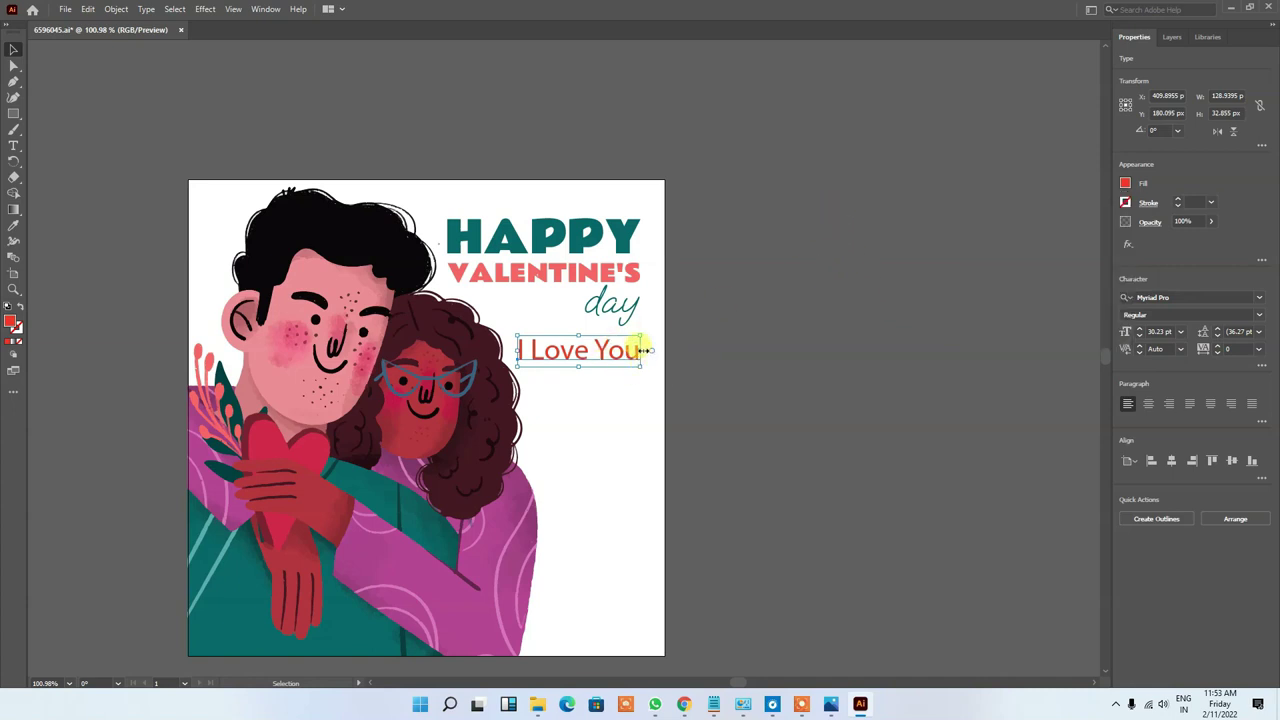
click(623, 434)
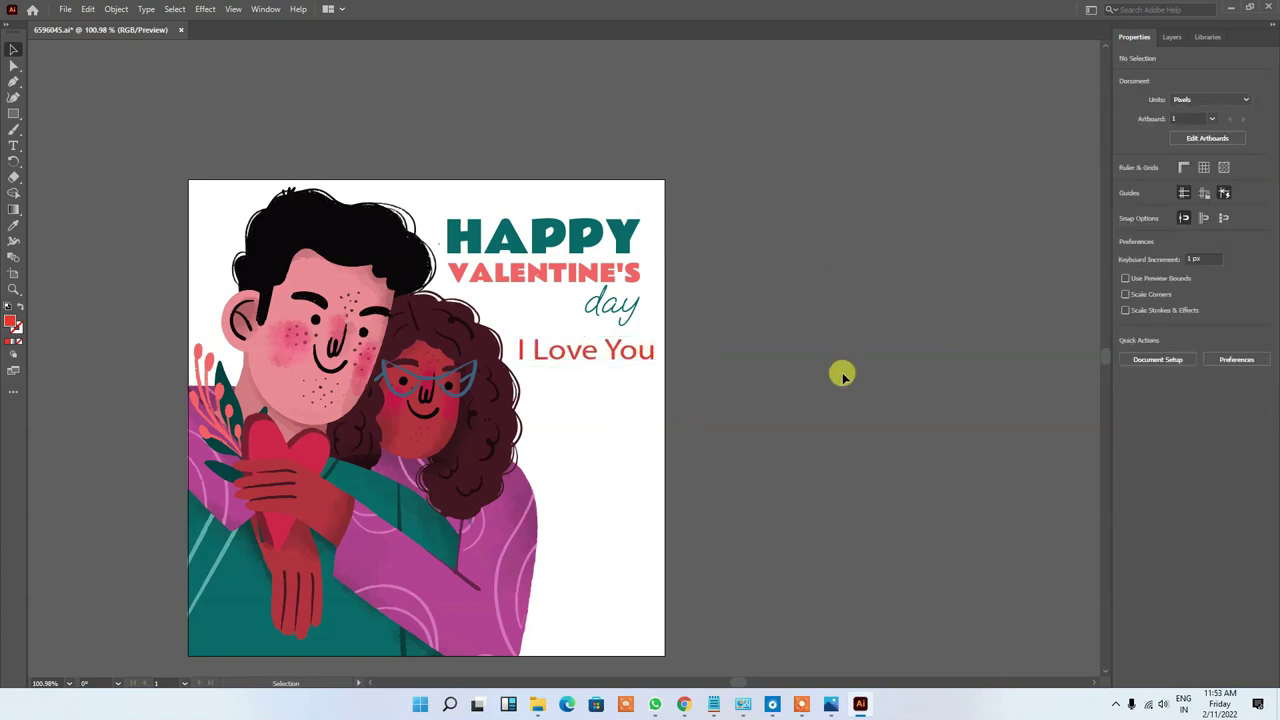
Give 'I Love You' the HAPPY text's Rammetto One style at about 35 pt, under 'day'
click(534, 347)
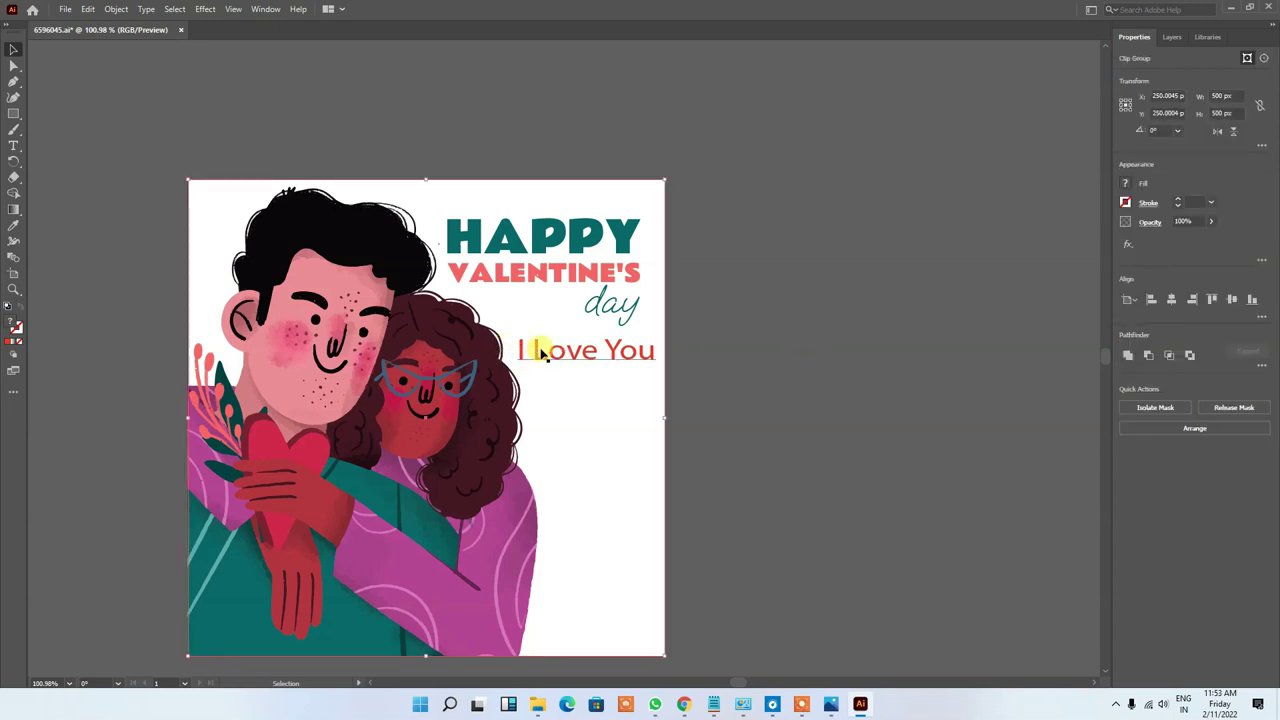
click(14, 225)
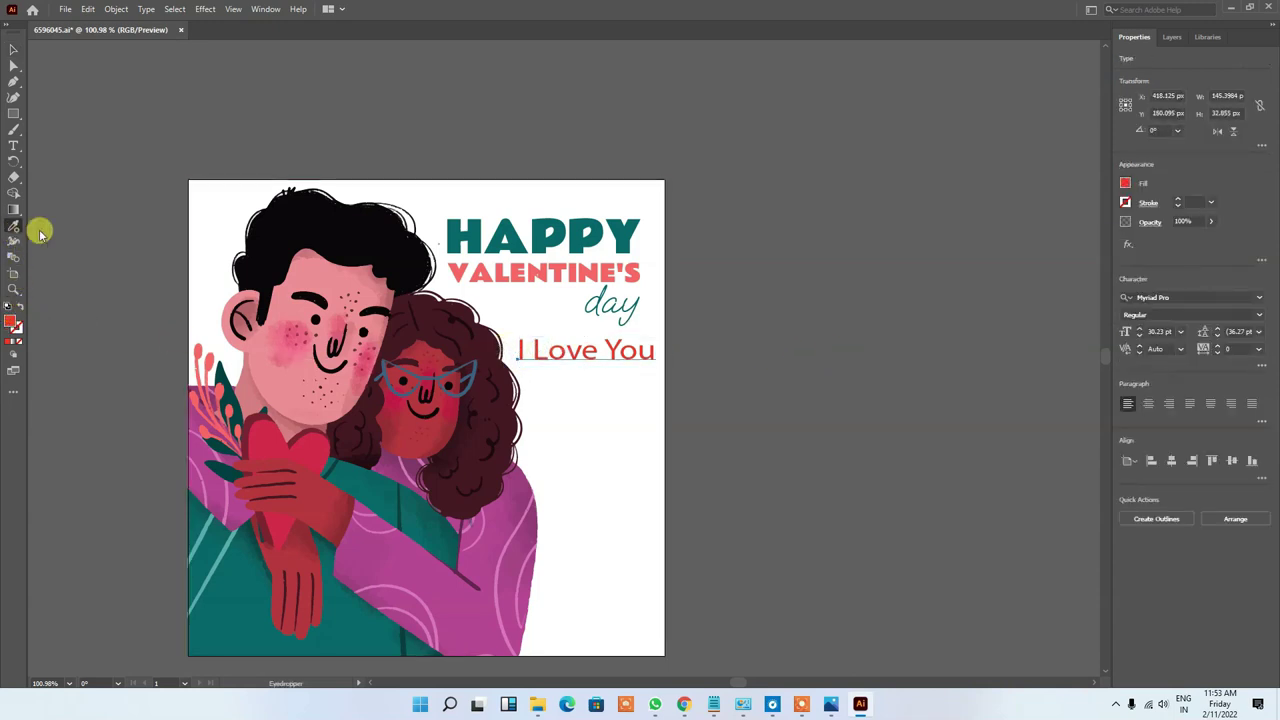
click(472, 229)
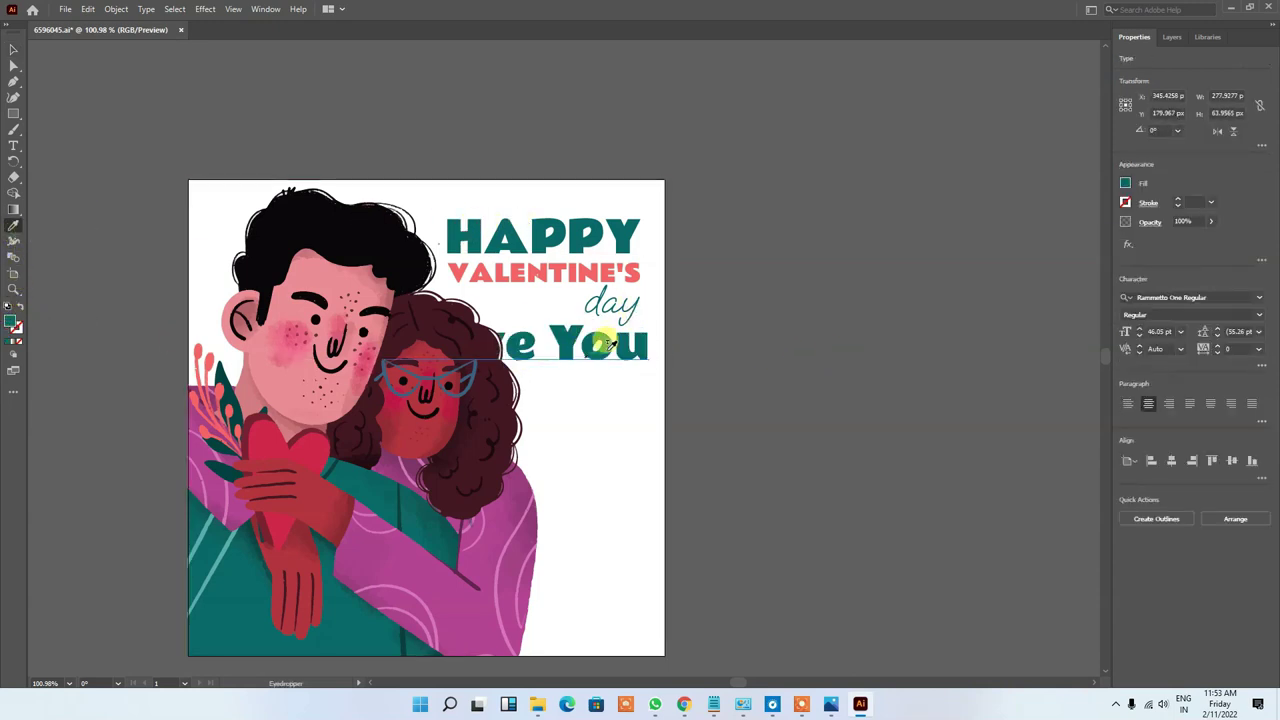
click(10, 52)
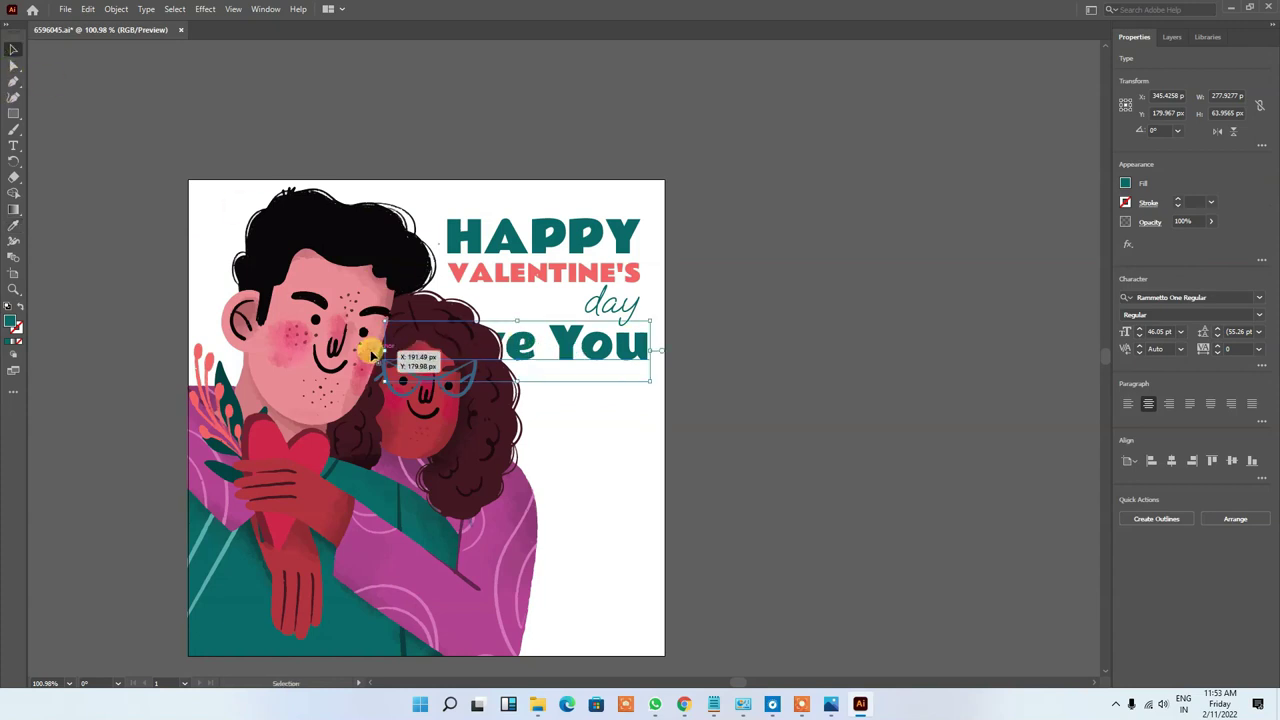
drag(388, 348, 514, 348)
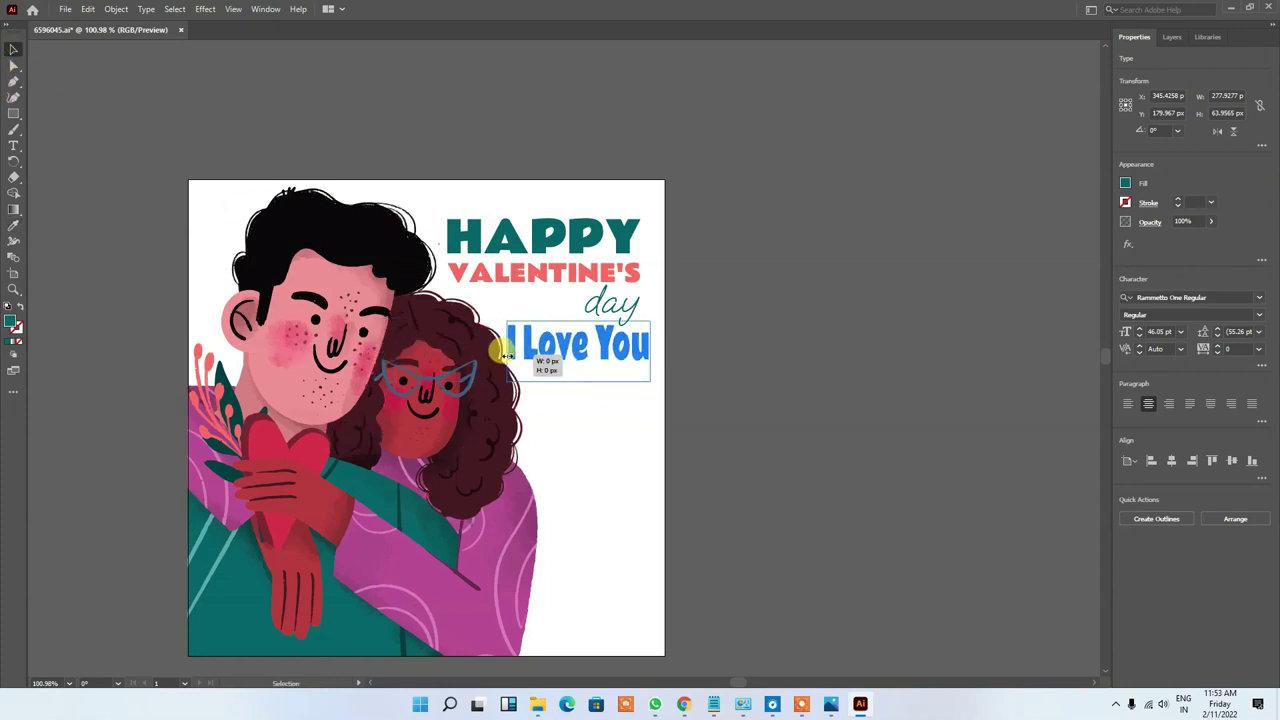
drag(578, 381, 581, 366)
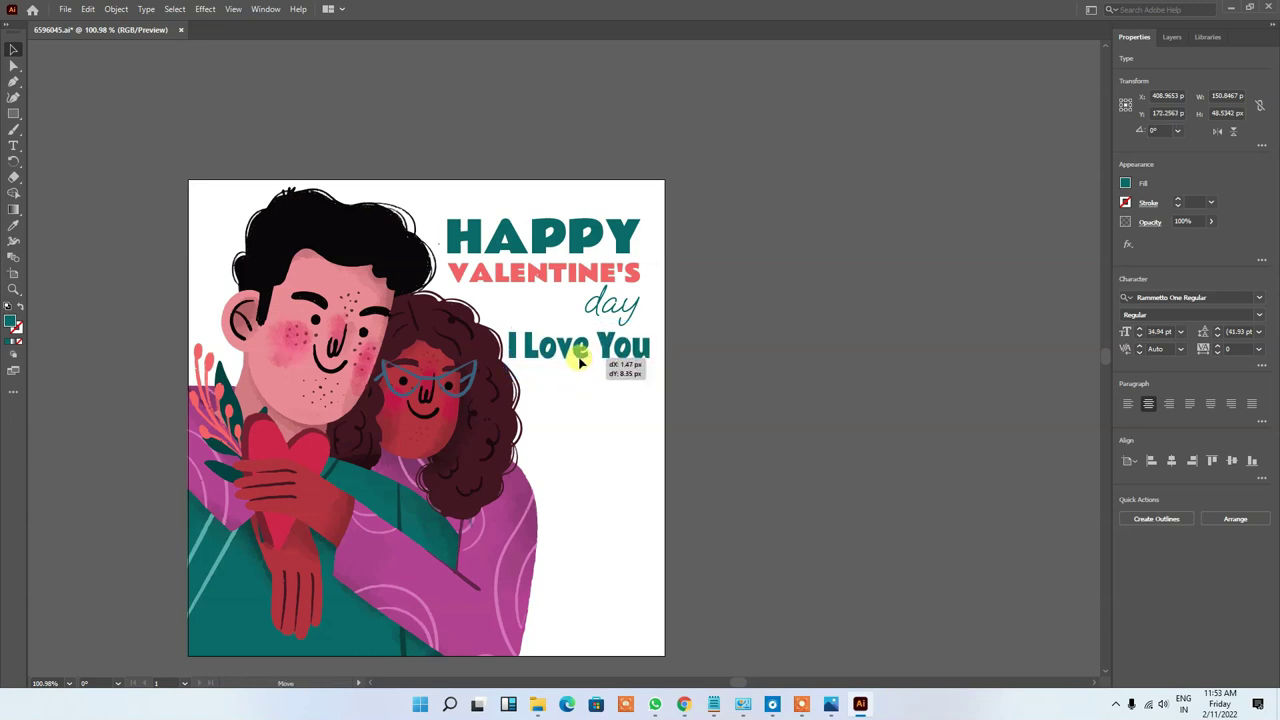
Fill the 'I Love You' text with an orange-red colour
click(1126, 184)
click(983, 326)
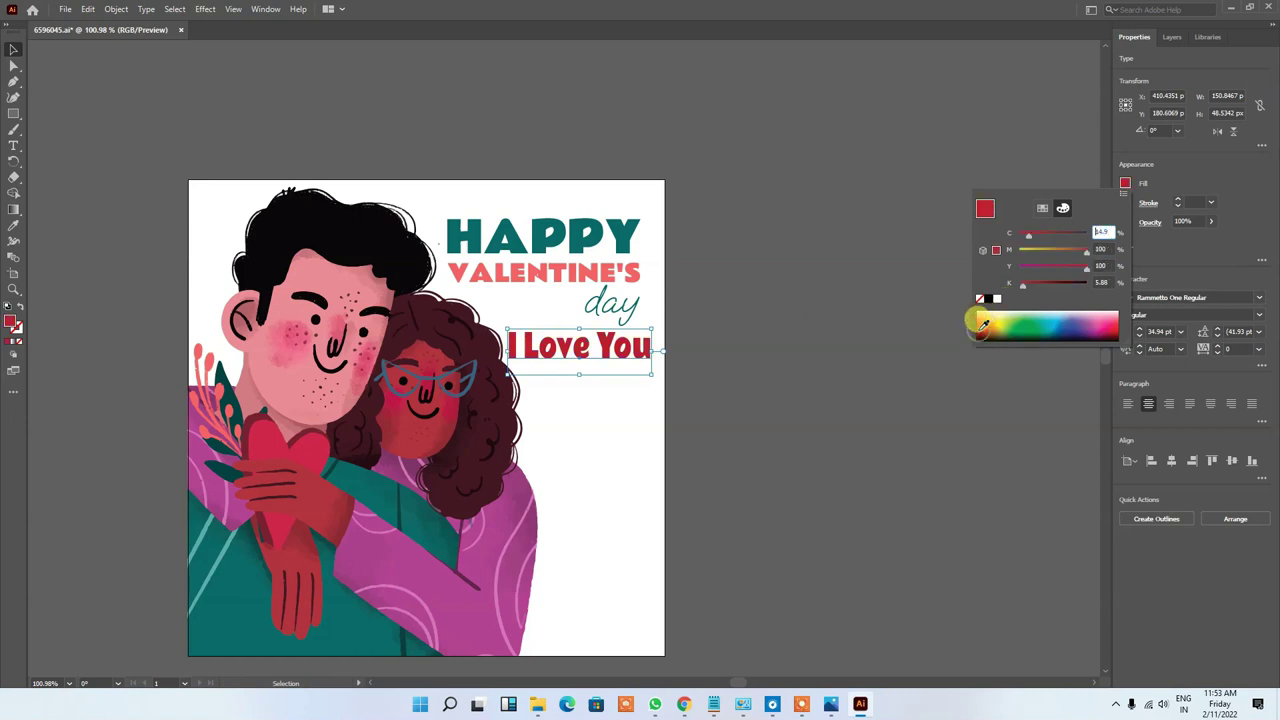
click(982, 316)
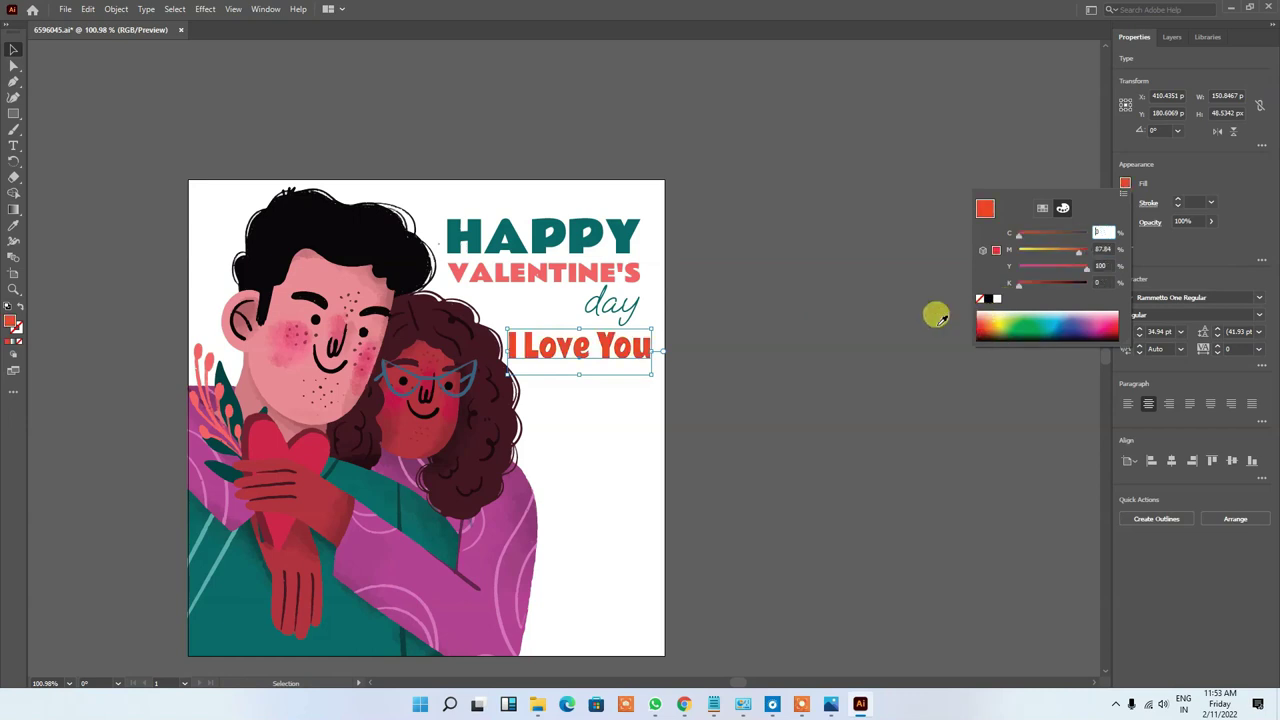
click(526, 134)
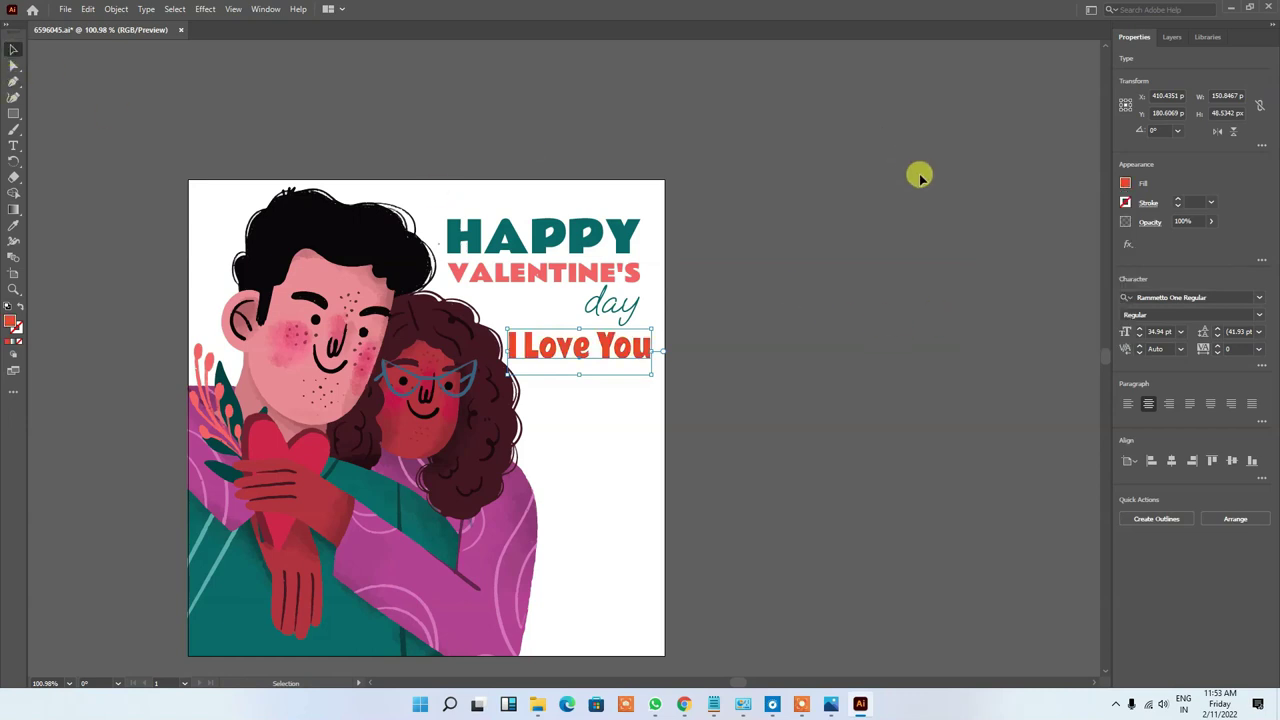
click(920, 175)
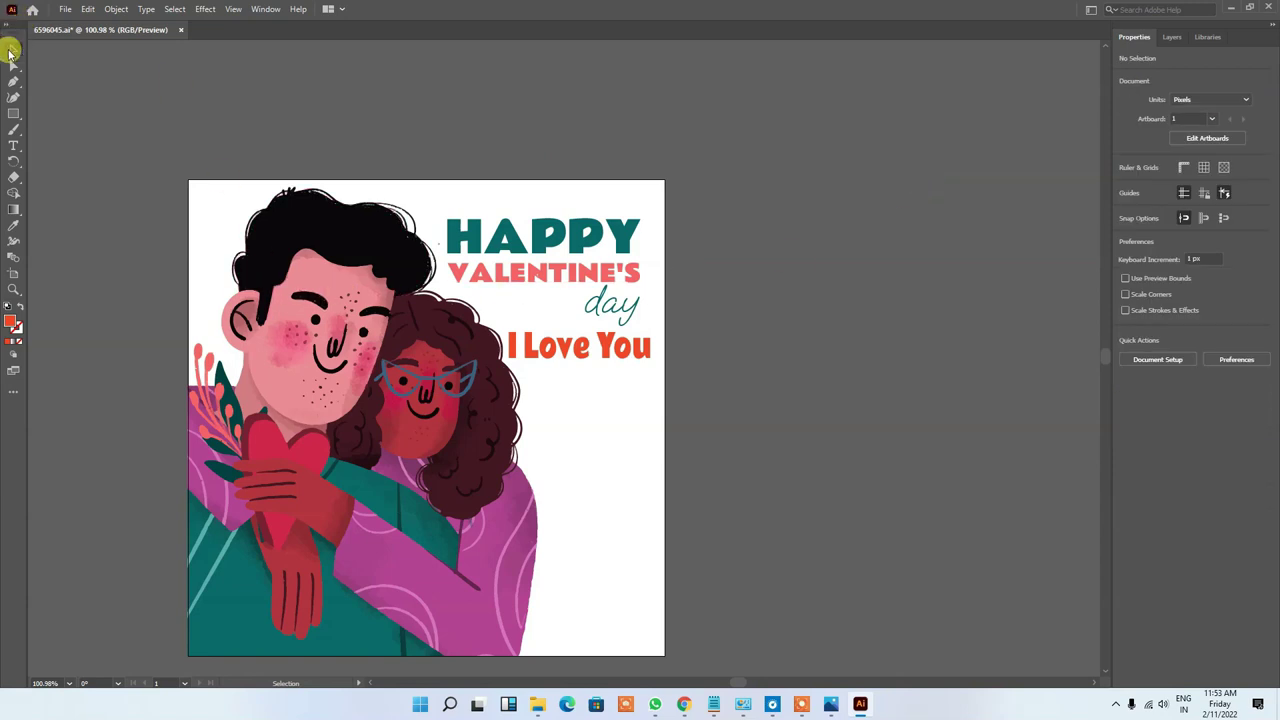
Shift the couple artwork slightly left inside its clip group
click(316, 400)
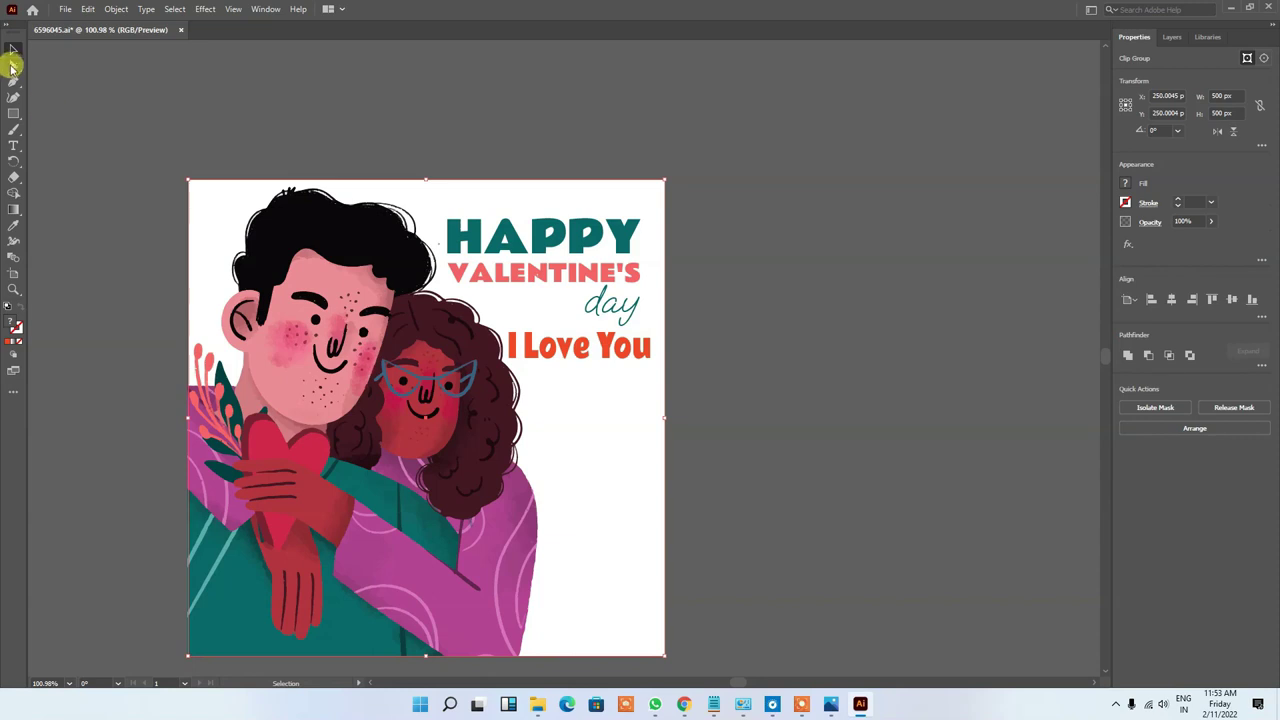
click(13, 64)
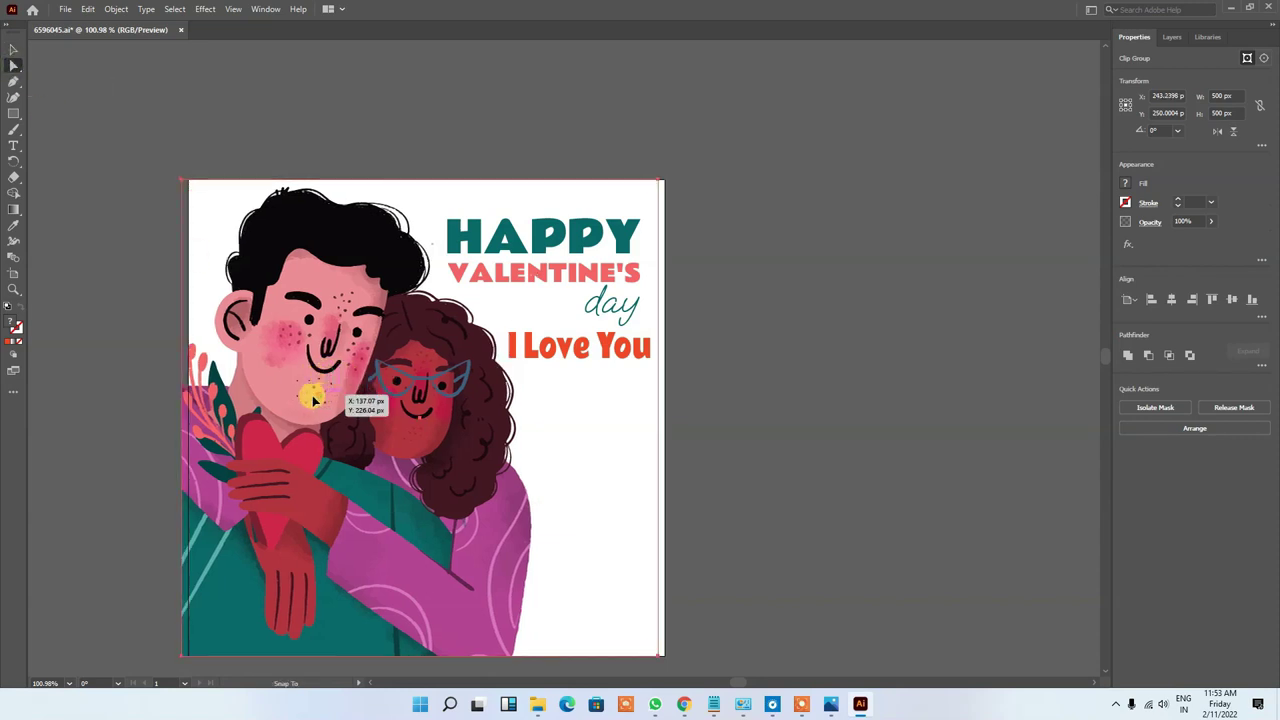
drag(314, 400, 239, 293)
mouse_move(278, 415)
mouse_down()
mouse_move(343, 508)
mouse_move(392, 436)
mouse_up()
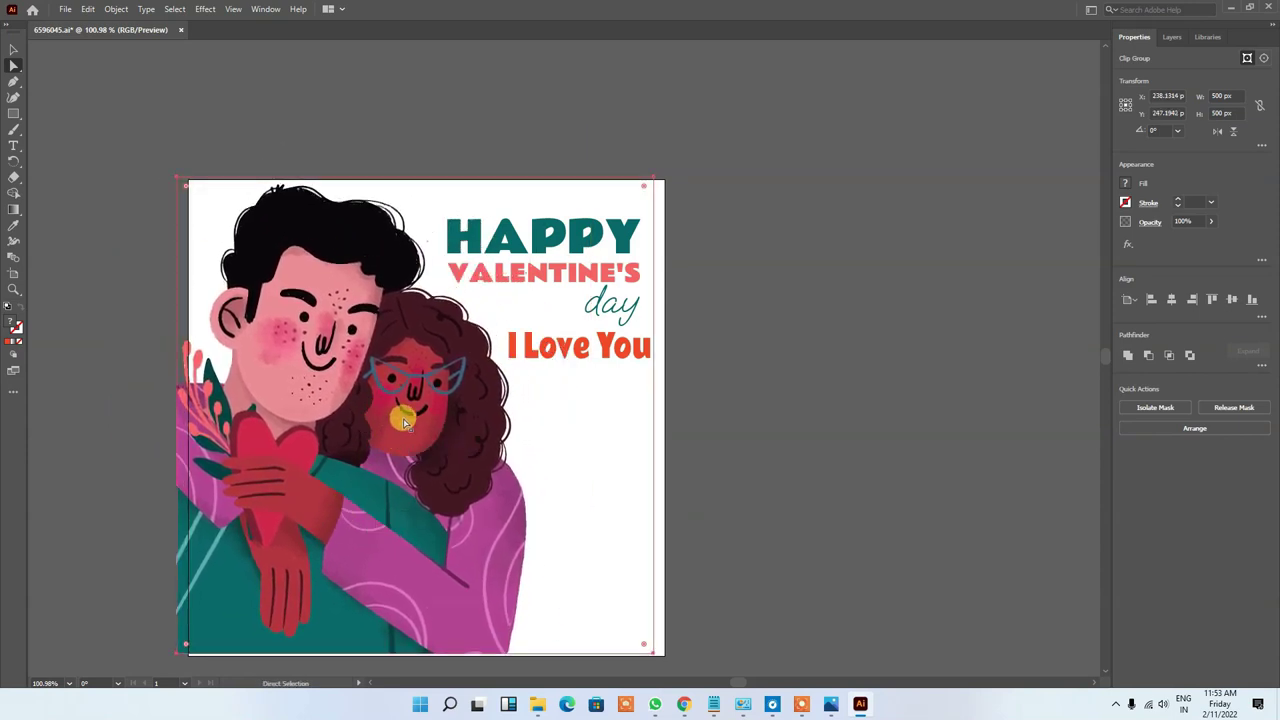
Move the red shape on the woman's chin up toward her mouth
click(405, 420)
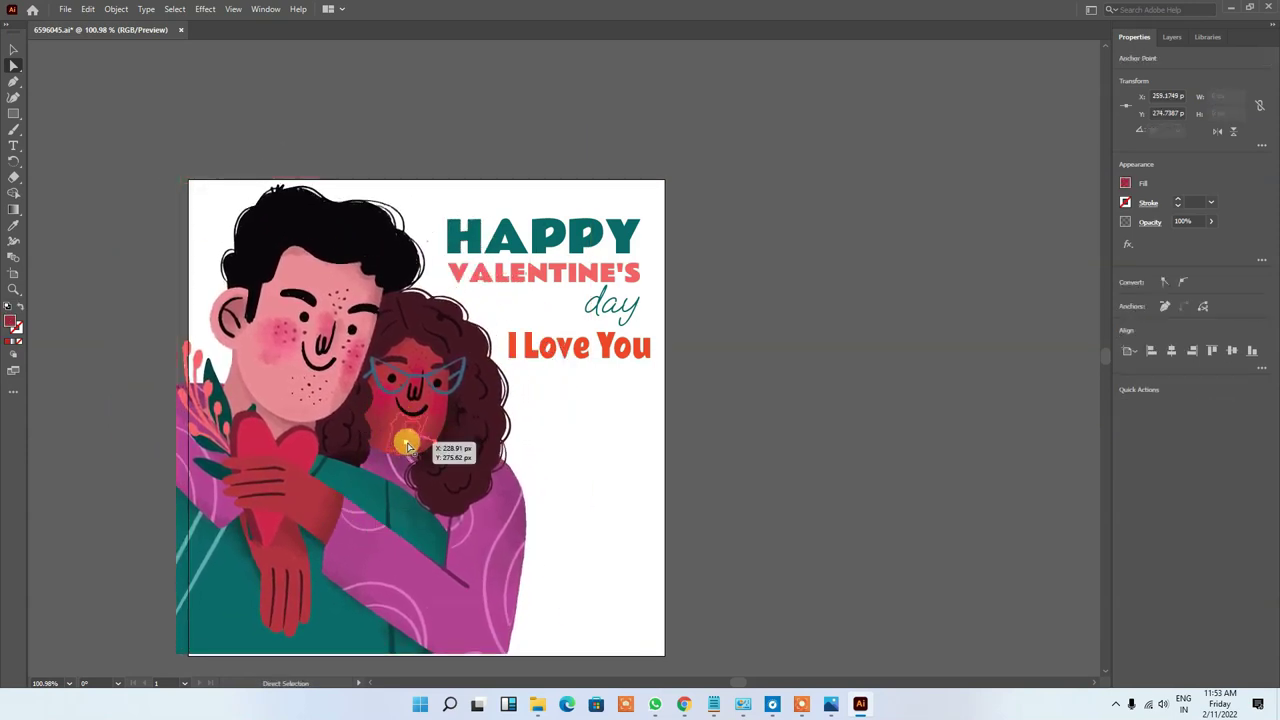
mouse_move(420, 440)
mouse_down()
mouse_move(440, 478)
mouse_move(457, 460)
mouse_move(392, 455)
mouse_up()
click(846, 449)
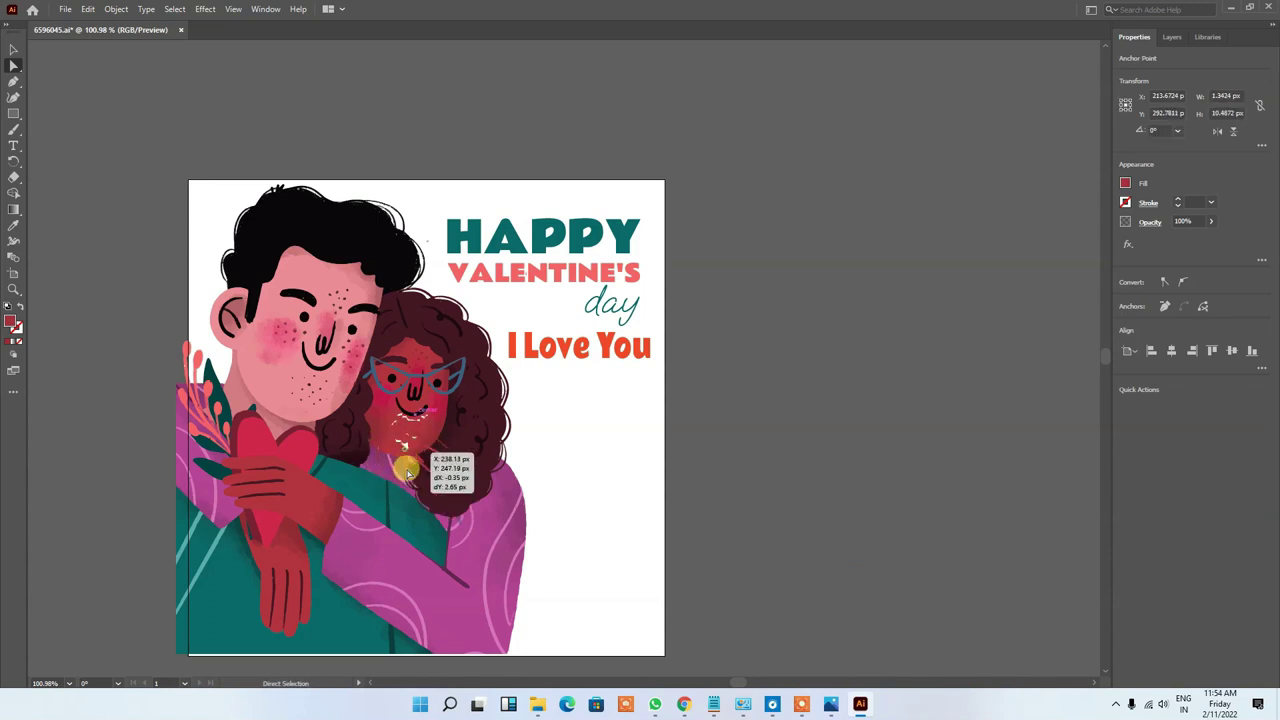
click(406, 461)
drag(416, 462, 409, 439)
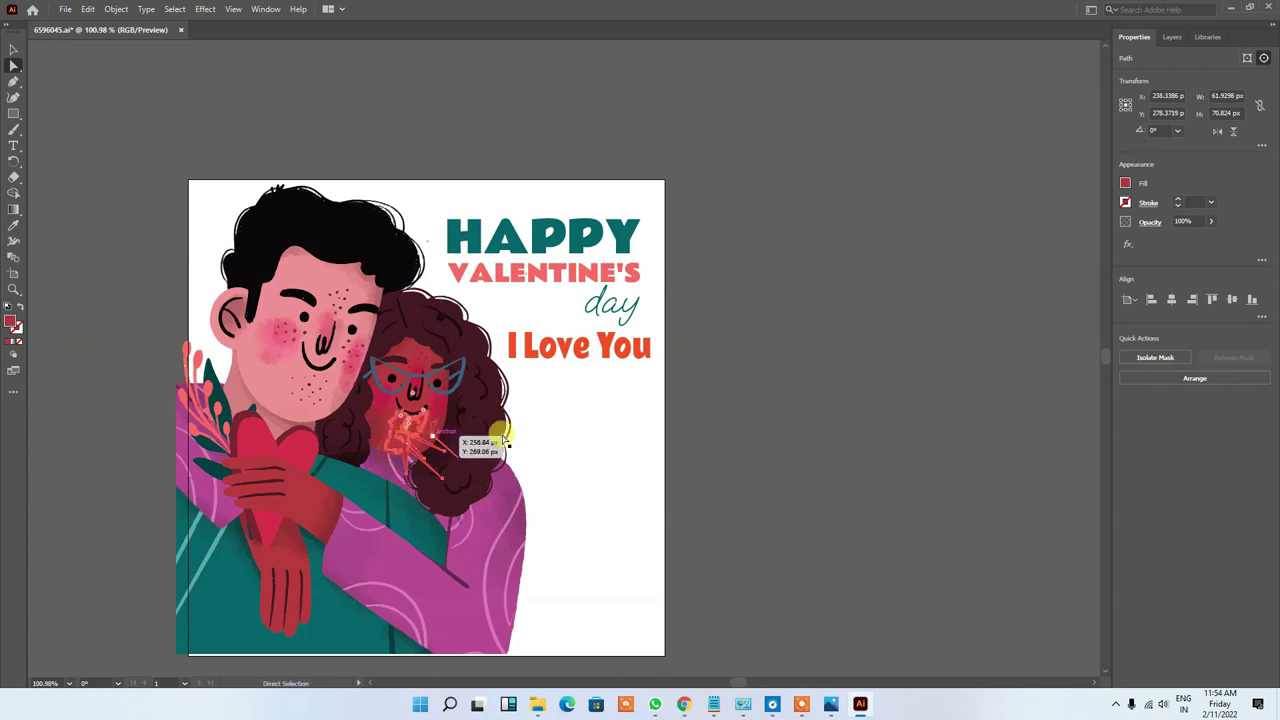
click(734, 429)
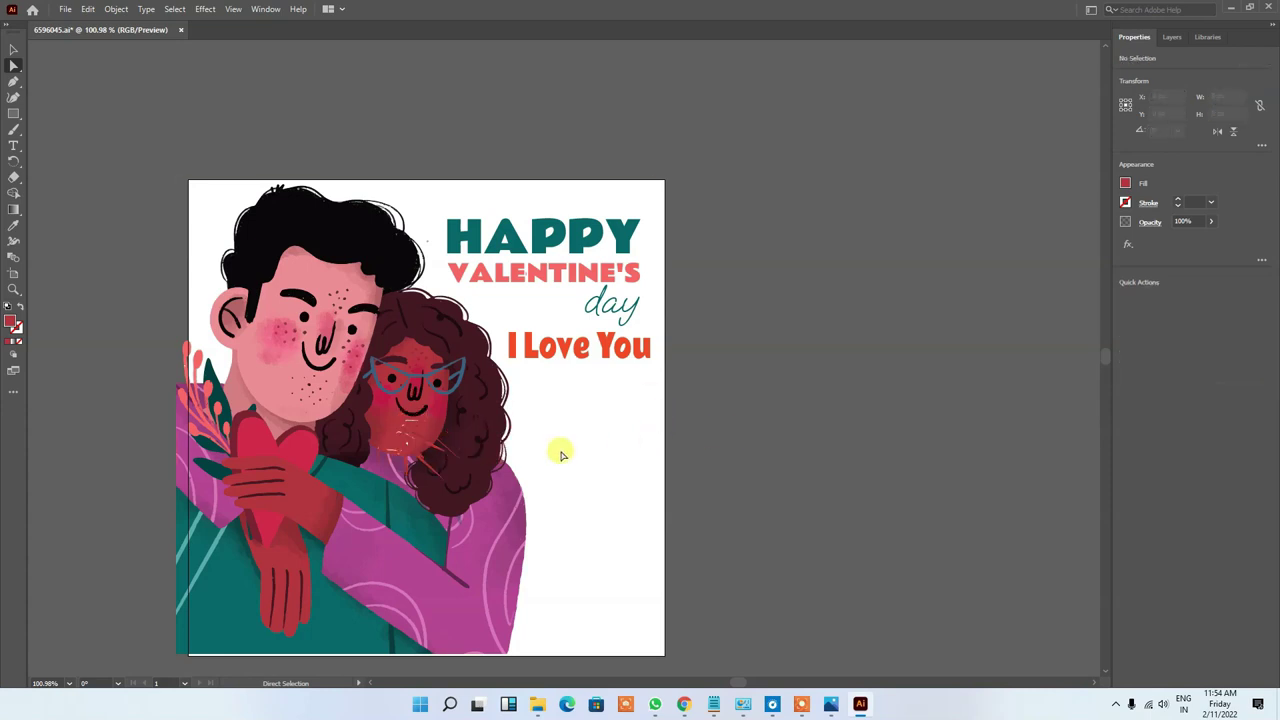
click(10, 53)
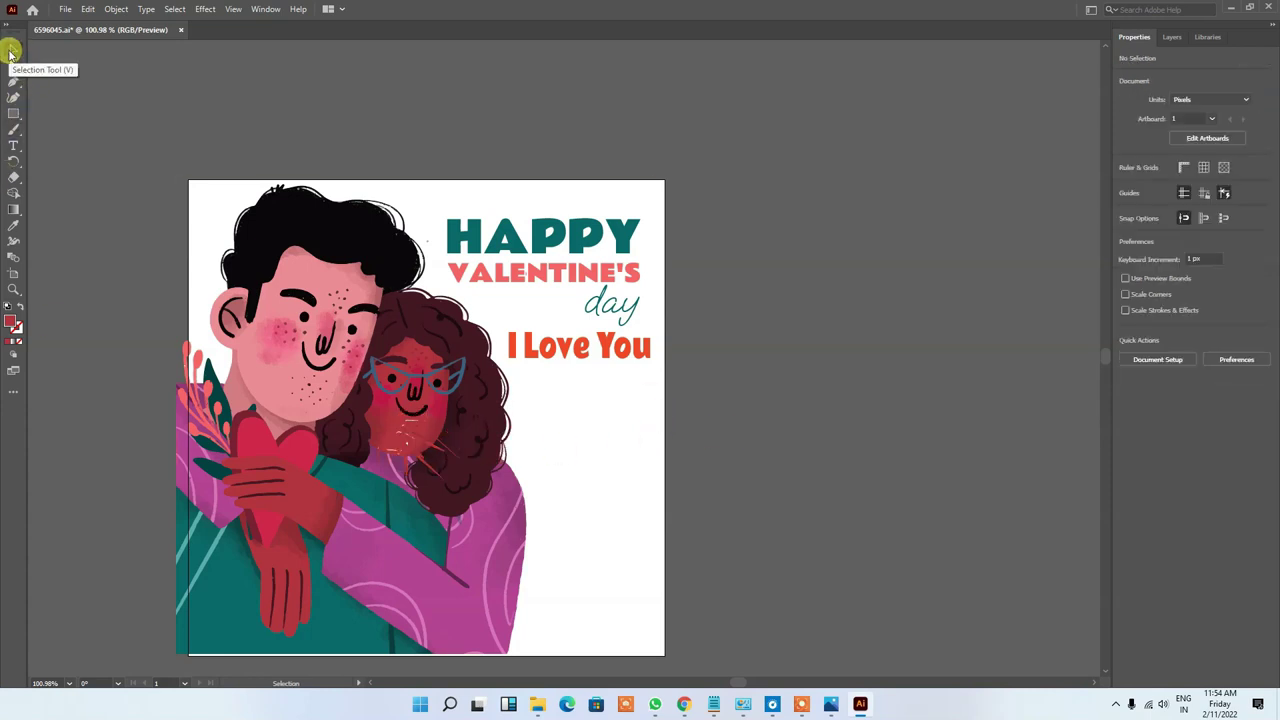